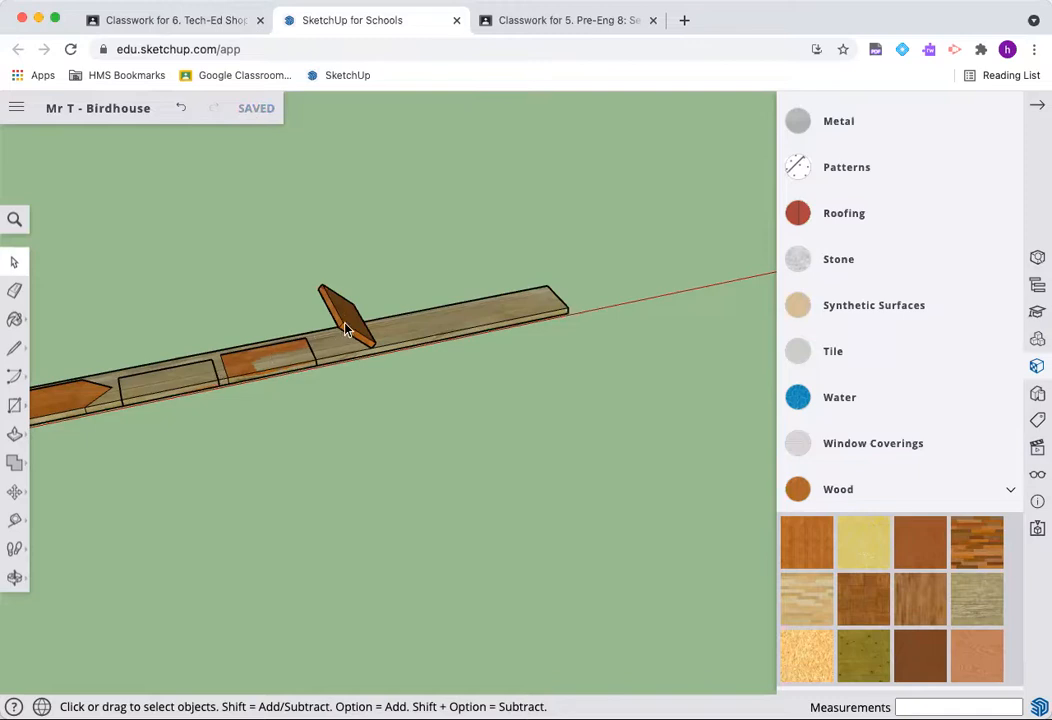
{"action": "left_click", "coordinate": [27, 349]}
{"action": "left_click", "coordinate": [58, 336]}
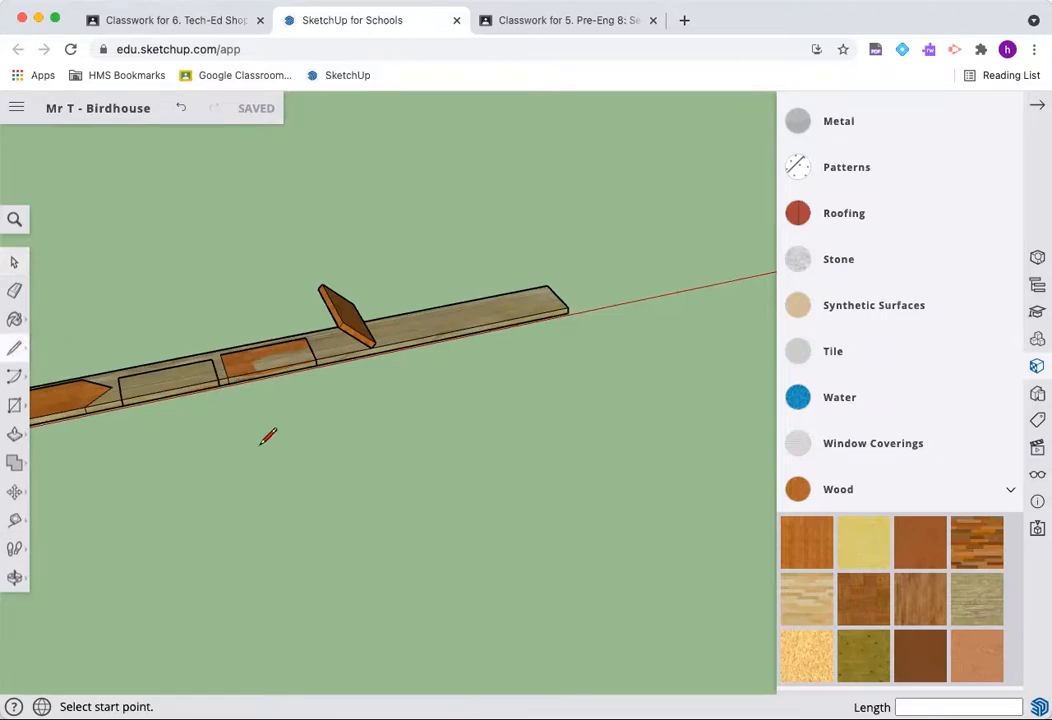
{"action": "scroll", "coordinate": [355, 372], "scroll_direction": "up", "scroll_amount": 5}
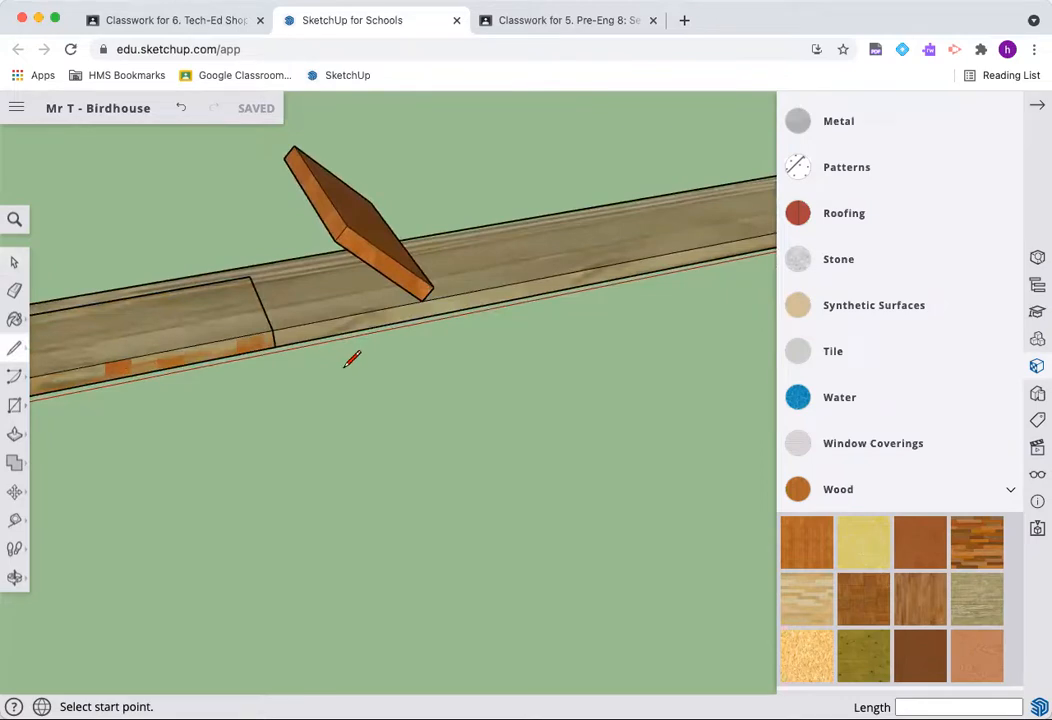
{"action": "left_click", "coordinate": [346, 366]}
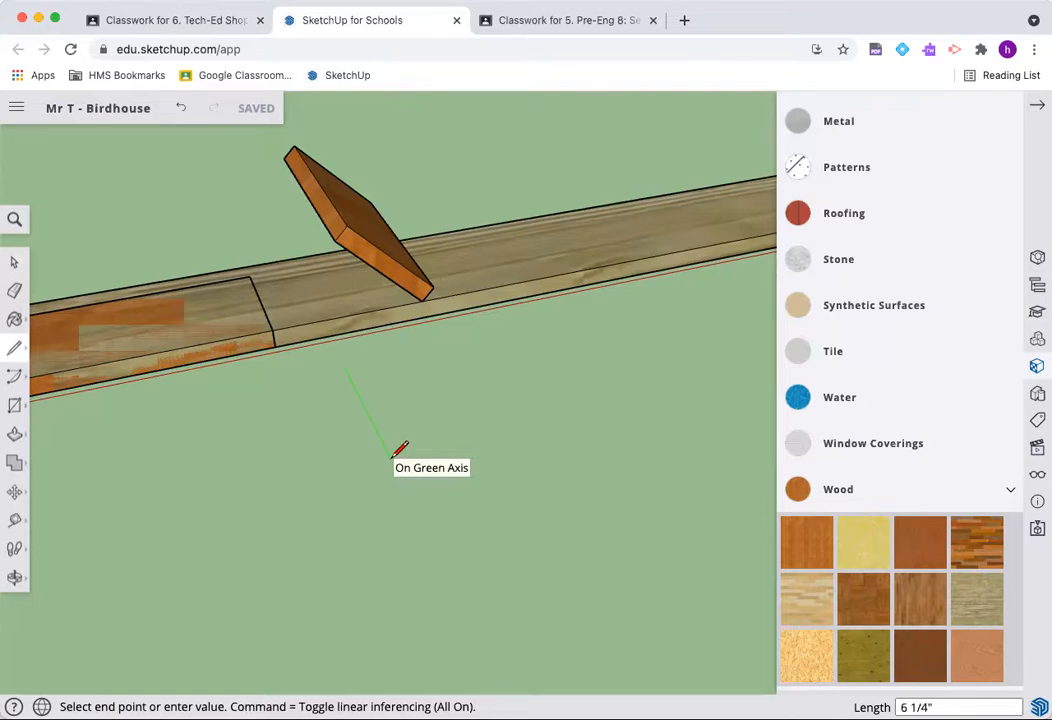
{"action": "key", "text": "Escape"}
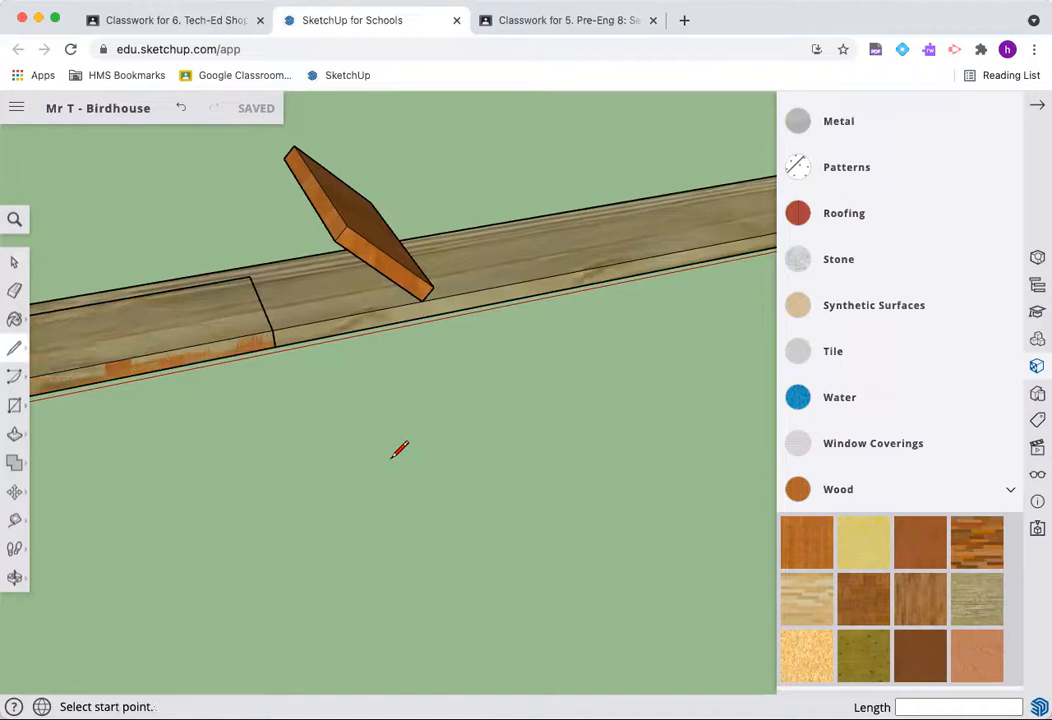
Try to rotate the tilted Right Roof board about its lower front corner in the horizontal (blue-axis) plane.
{"action": "left_click", "coordinate": [16, 493]}
{"action": "left_click", "coordinate": [54, 491]}
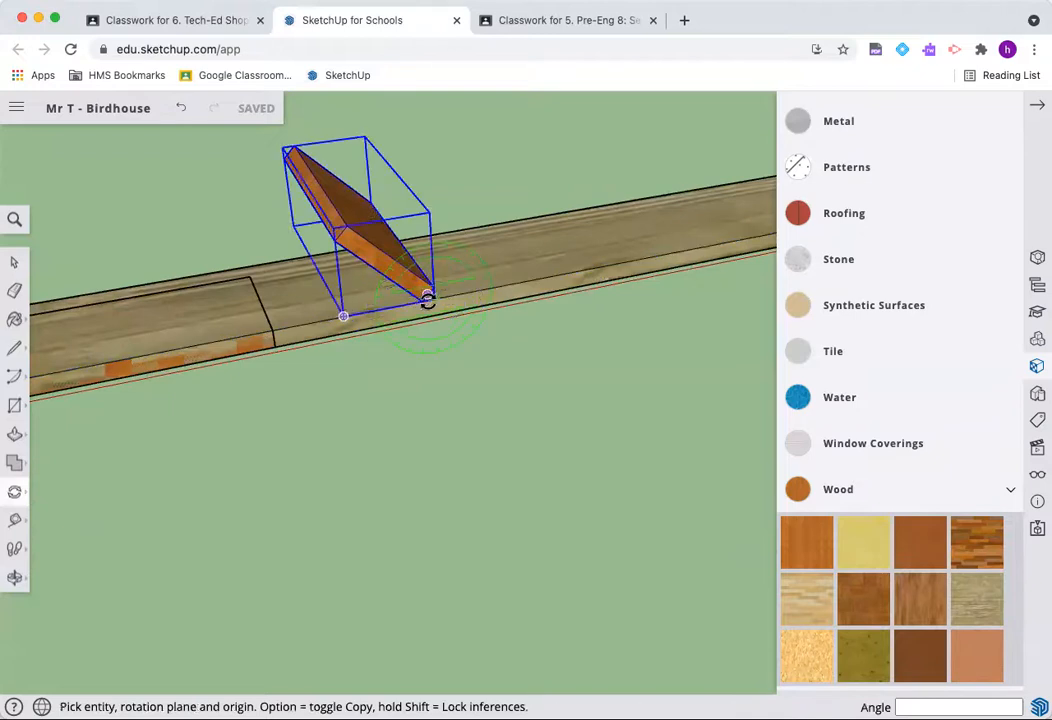
{"action": "scroll", "coordinate": [425, 300], "scroll_direction": "up", "scroll_amount": 5}
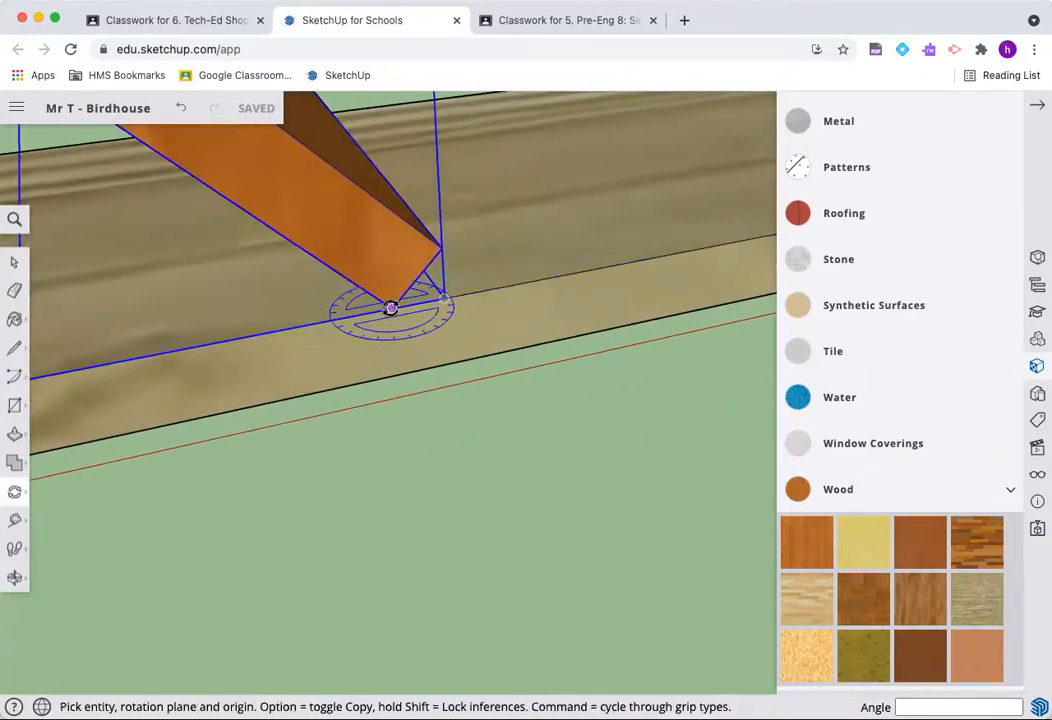
{"action": "scroll", "coordinate": [390, 308], "scroll_direction": "down", "scroll_amount": 4}
{"action": "left_click", "coordinate": [390, 308]}
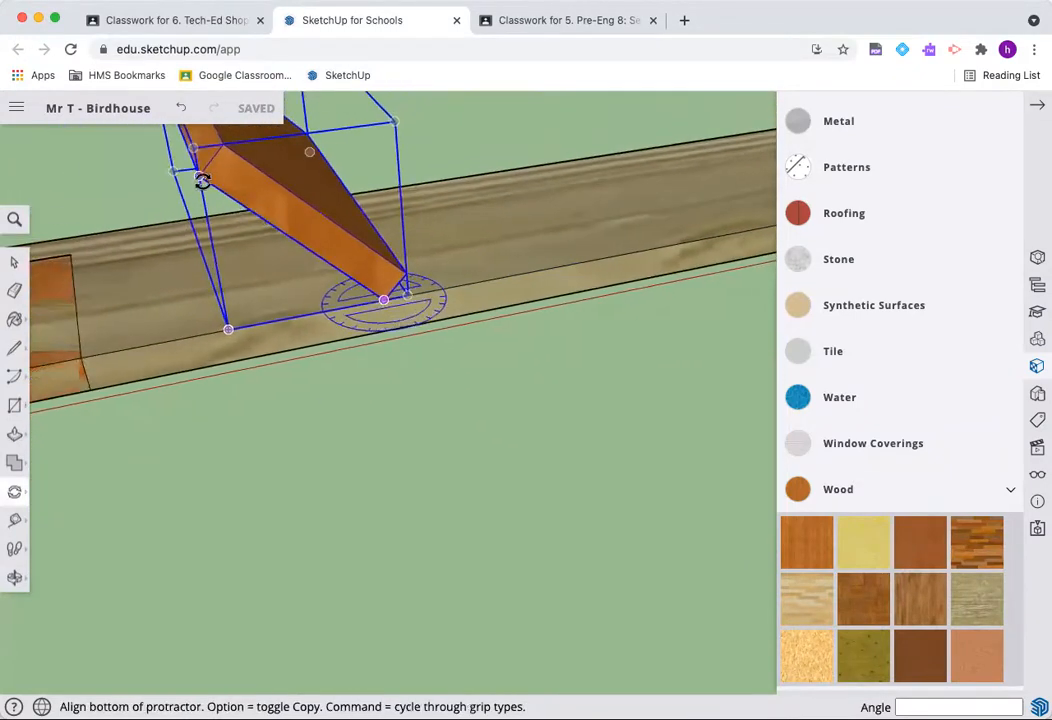
{"action": "left_click", "coordinate": [200, 177]}
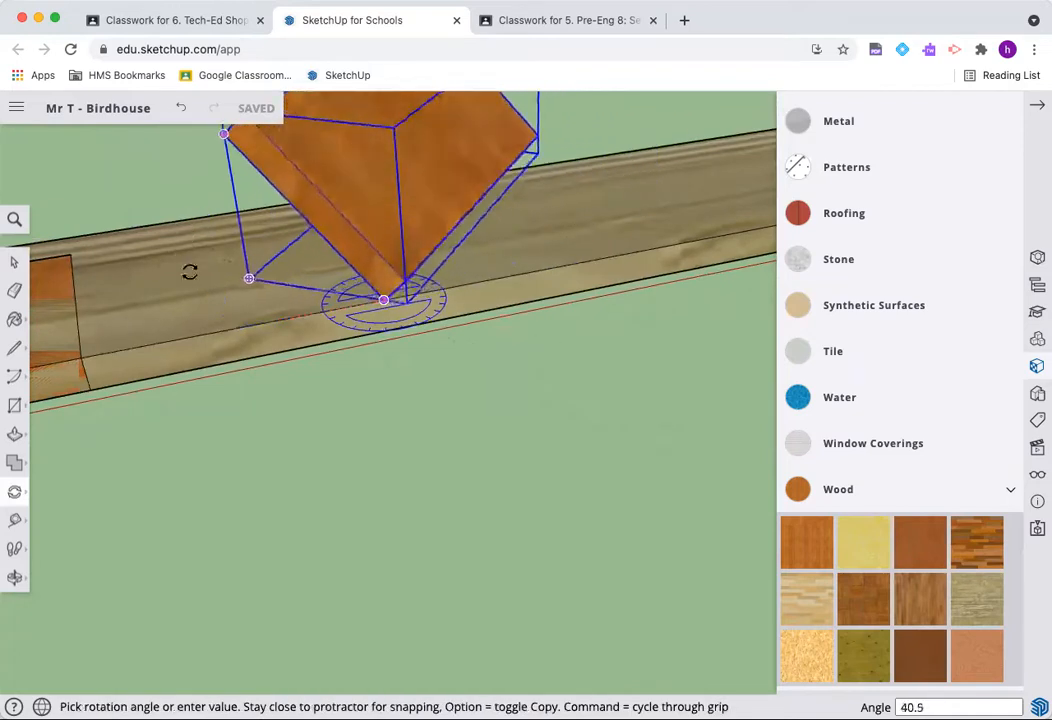
{"action": "left_click", "coordinate": [300, 312]}
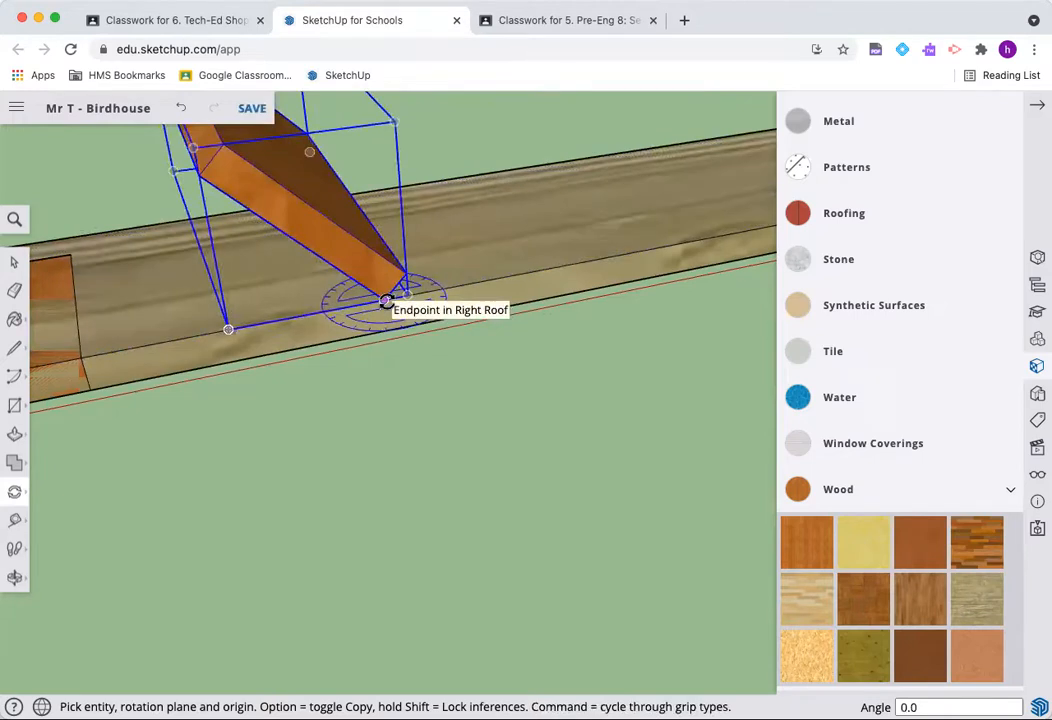
Rotate the Right Roof board 45° about the green axis from its lower front corner, laying it flat.
{"action": "key", "text": "Left"}
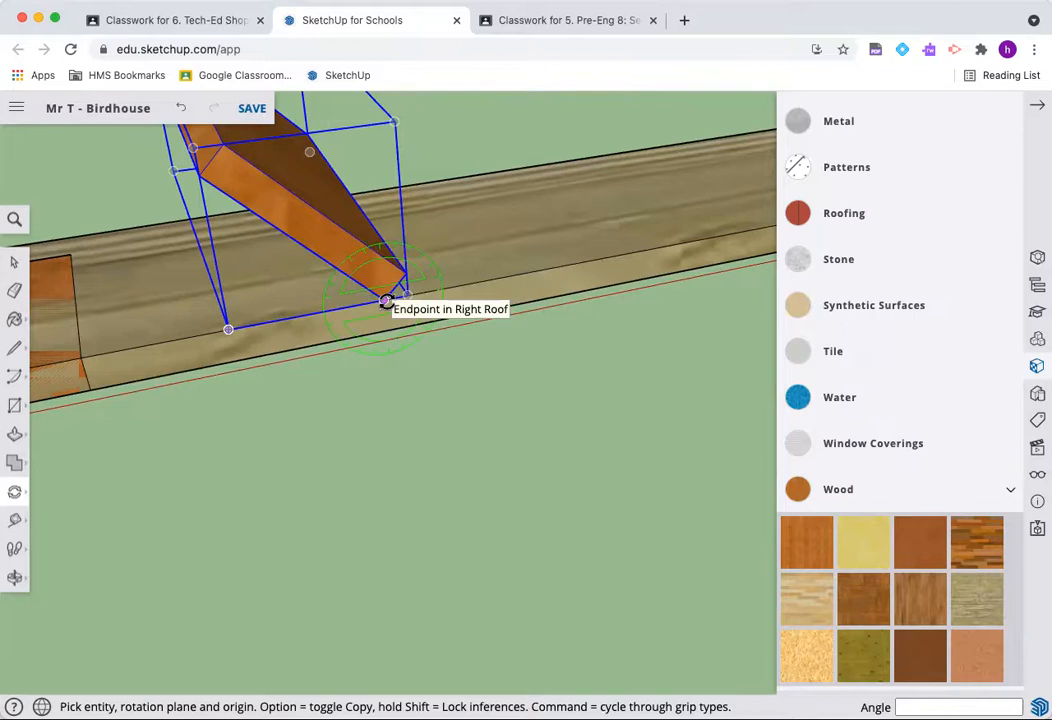
{"action": "left_click", "coordinate": [385, 300]}
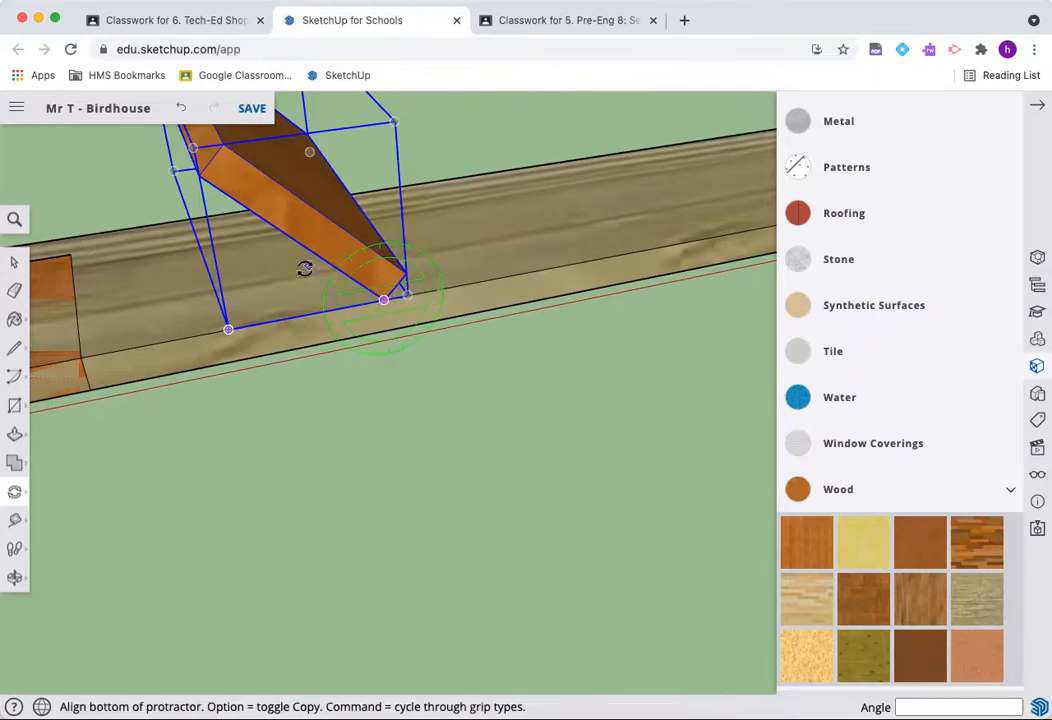
{"action": "left_click", "coordinate": [200, 172]}
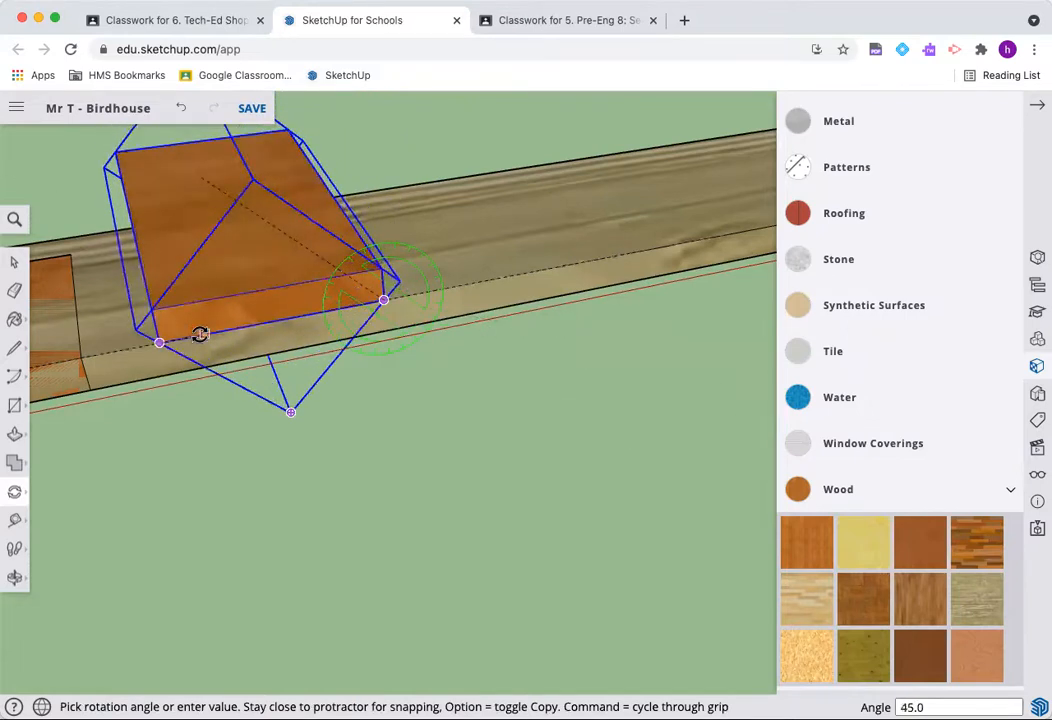
{"action": "key", "text": "Escape"}
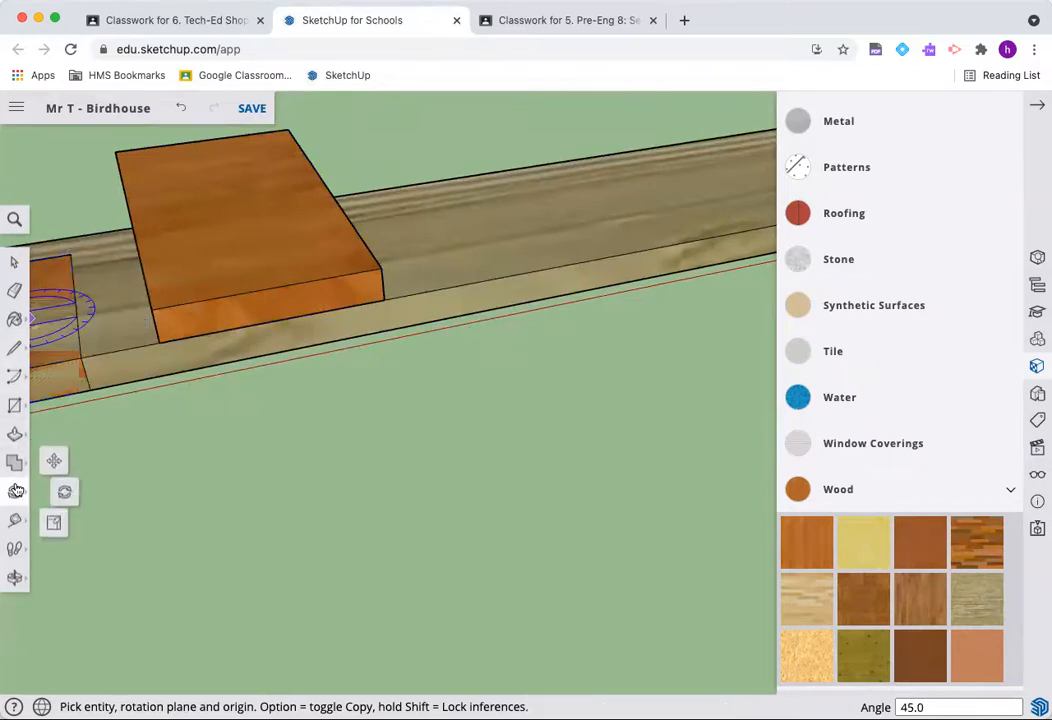
Move the Right Roof board down 3/4" so its lower front corner sits on the plank's bottom edge.
{"action": "left_click", "coordinate": [55, 462]}
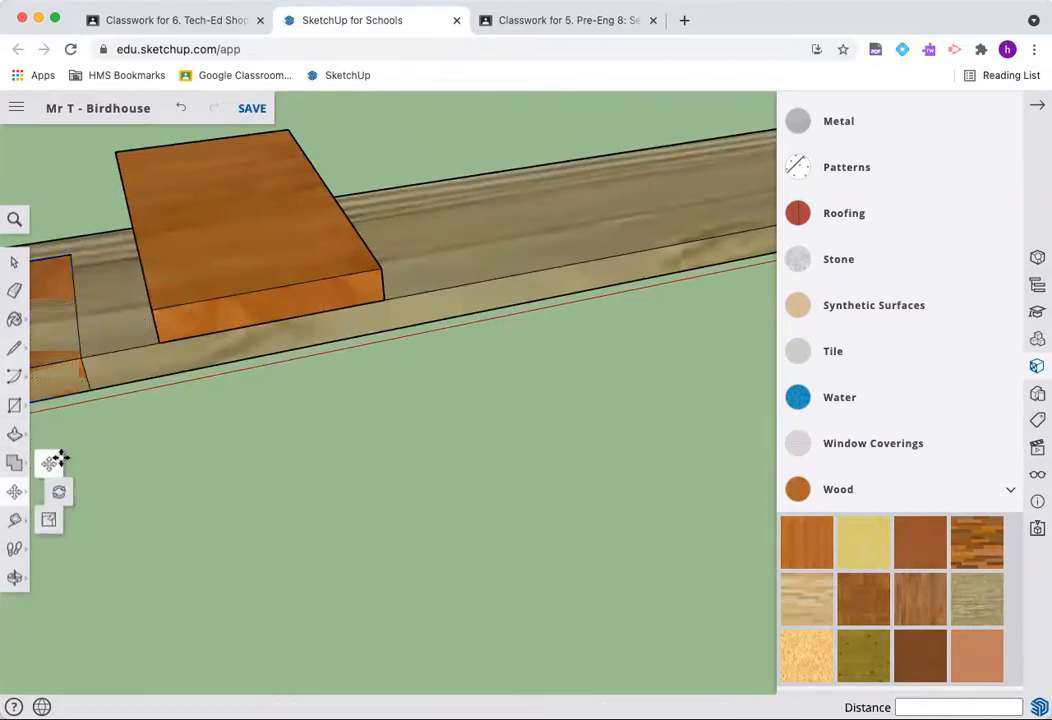
{"action": "left_click", "coordinate": [386, 290]}
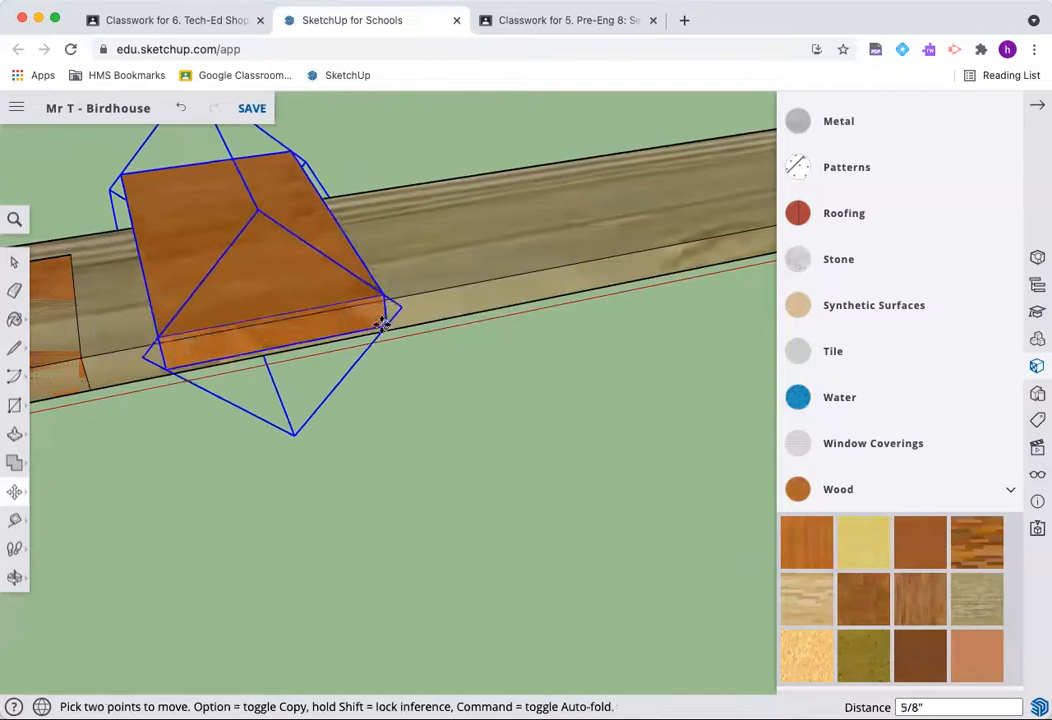
{"action": "left_click", "coordinate": [383, 323]}
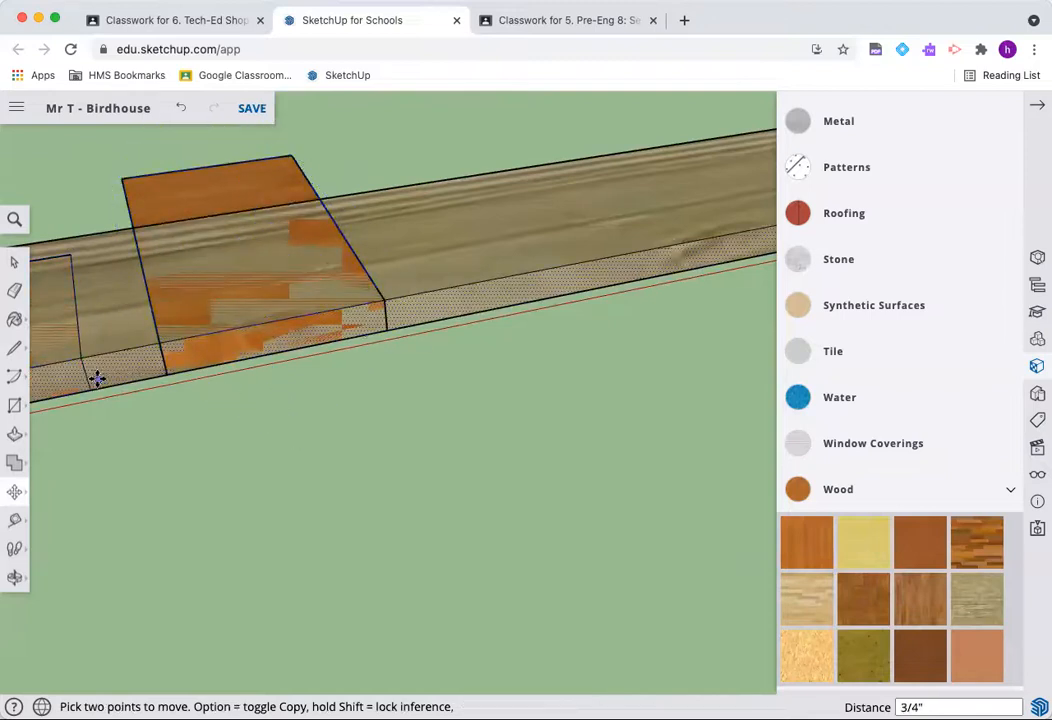
Rotate the Right Roof board 90° in the horizontal plane about its lower front corner, aligning it lengthwise with the plank.
{"action": "mouse_move", "coordinate": [15, 490]}
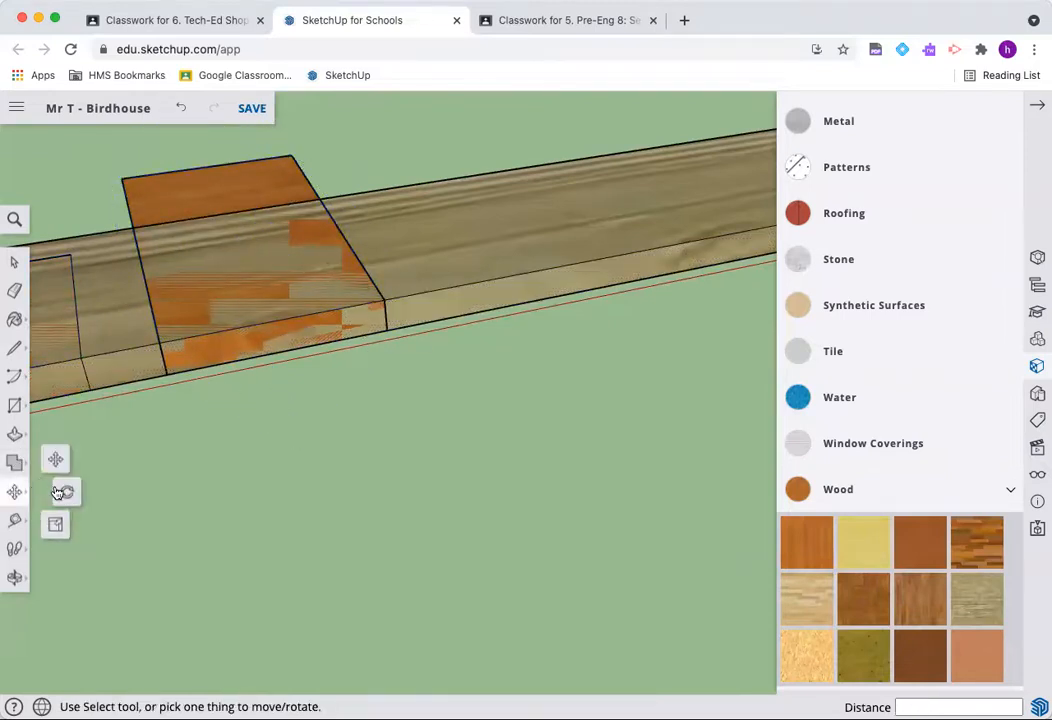
{"action": "left_click", "coordinate": [63, 490]}
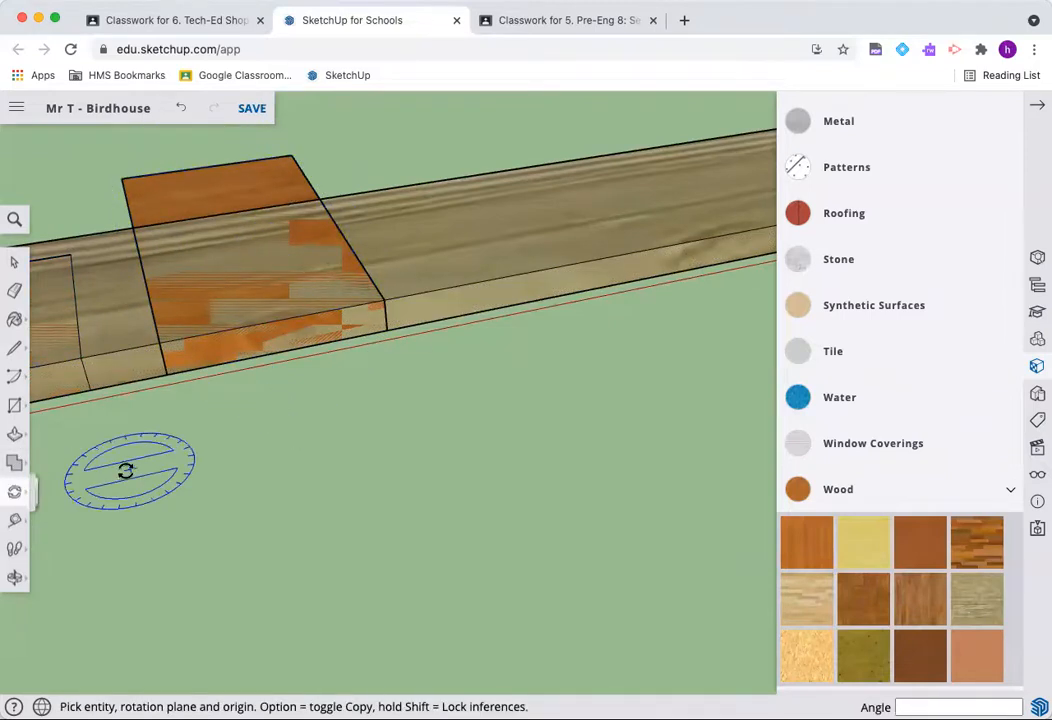
{"action": "left_click", "coordinate": [383, 333]}
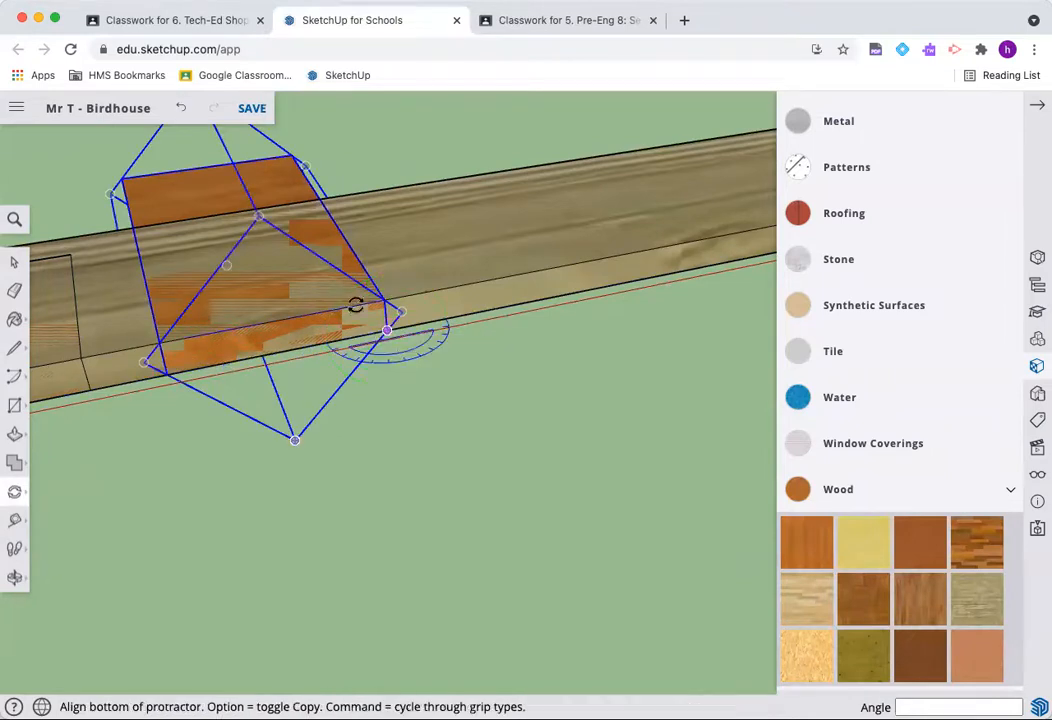
{"action": "left_click", "coordinate": [292, 158]}
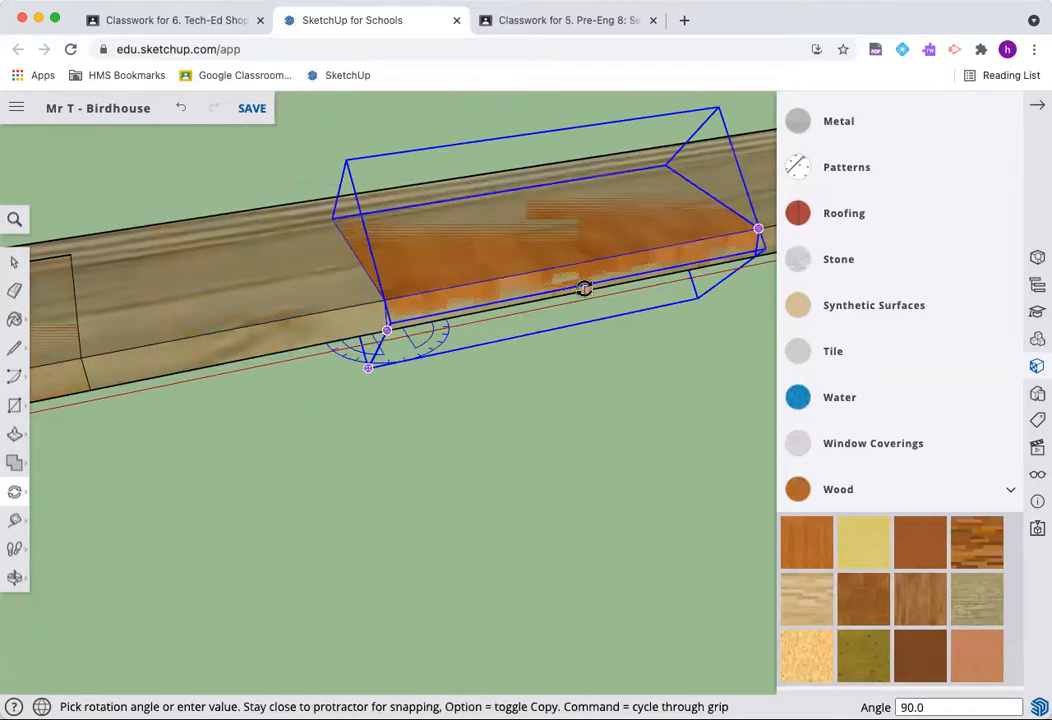
{"action": "left_click", "coordinate": [584, 289]}
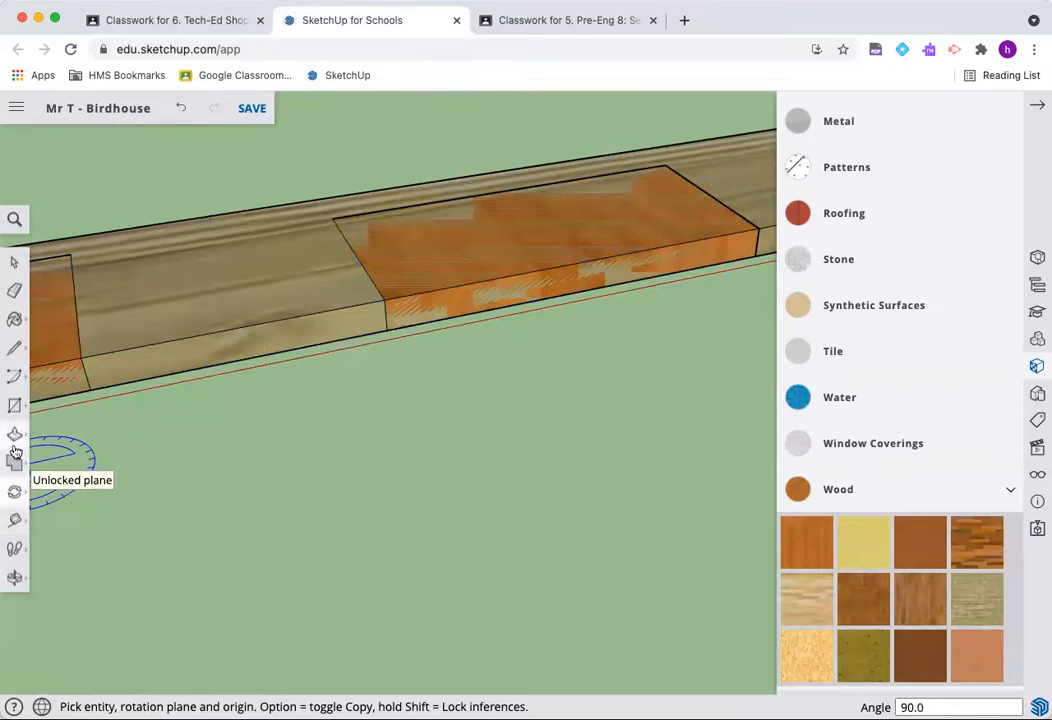
Try to move the Right Roof board along the plank toward the neighbouring piece and undo the move.
{"action": "left_click", "coordinate": [15, 491]}
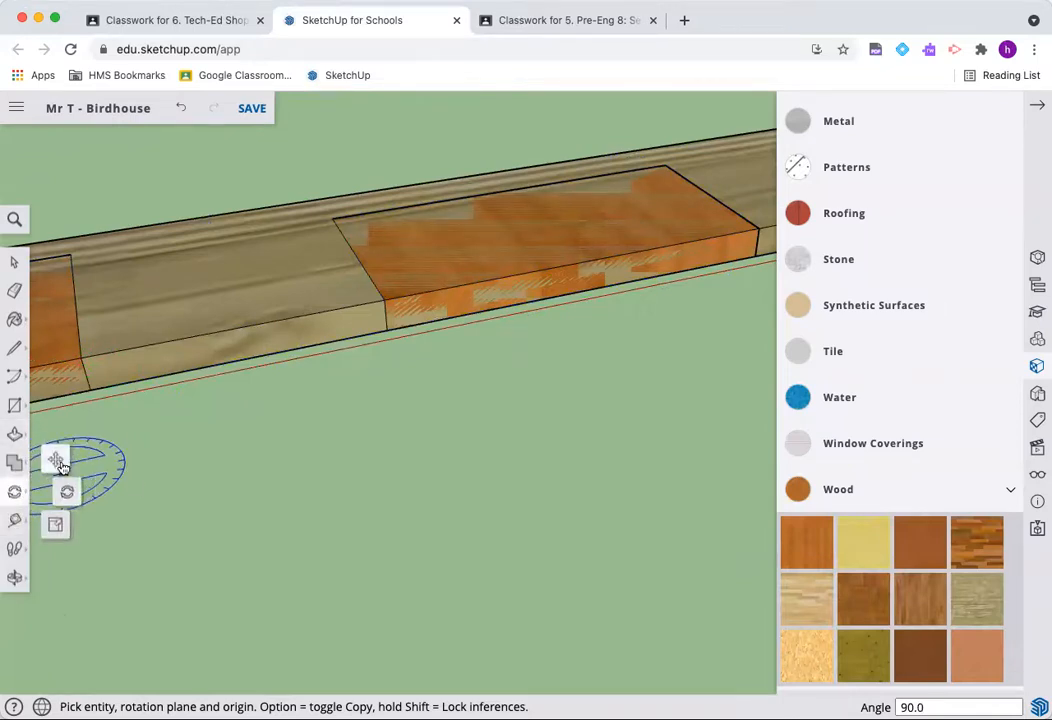
{"action": "left_click", "coordinate": [56, 460]}
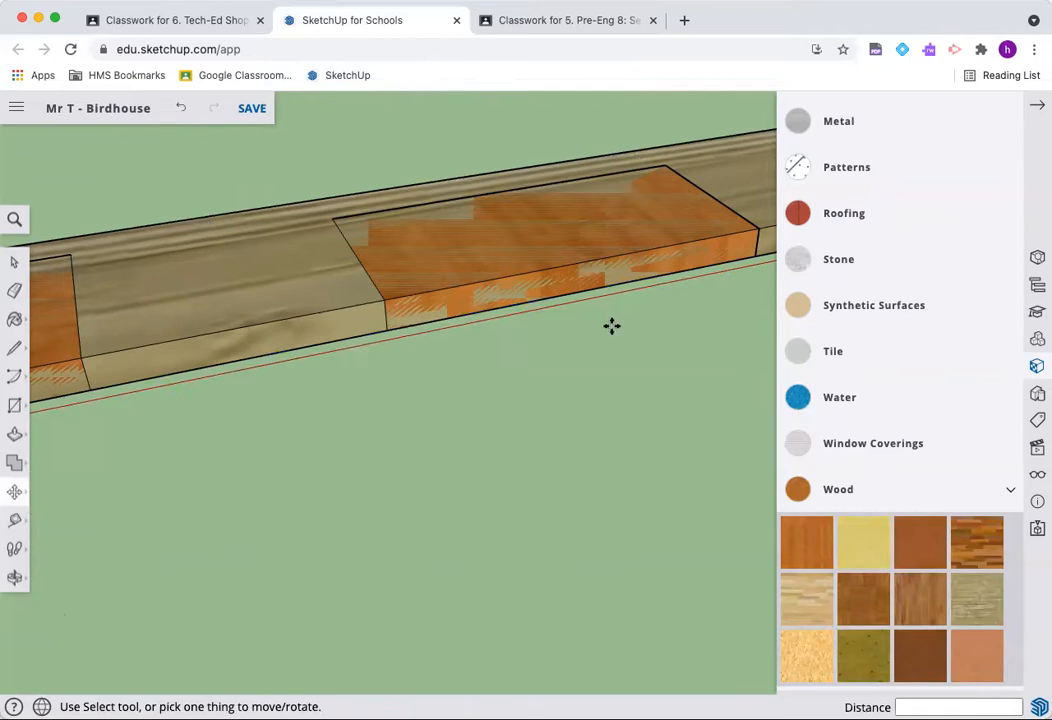
{"action": "left_click", "coordinate": [386, 328]}
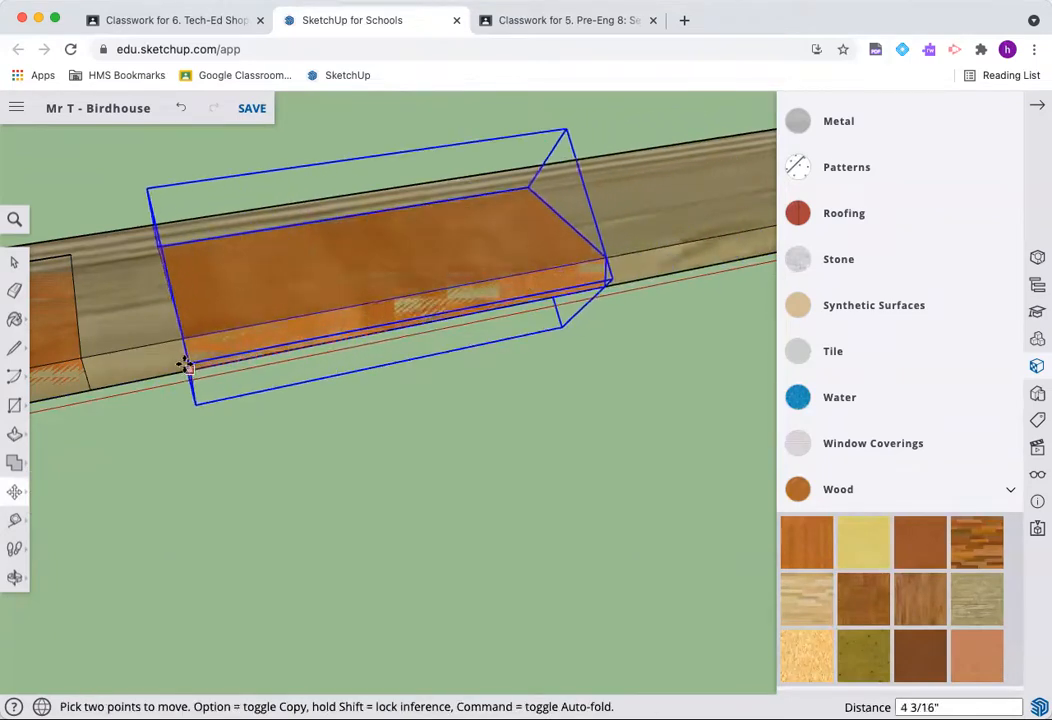
{"action": "left_click", "coordinate": [155, 370]}
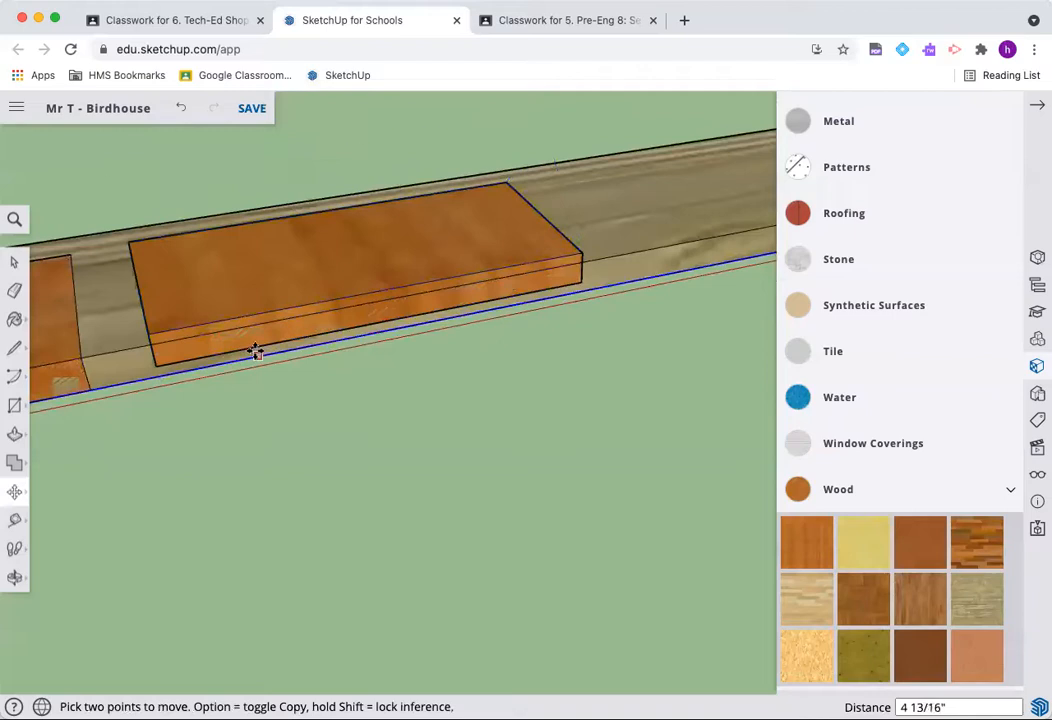
{"action": "key", "text": "super+z"}
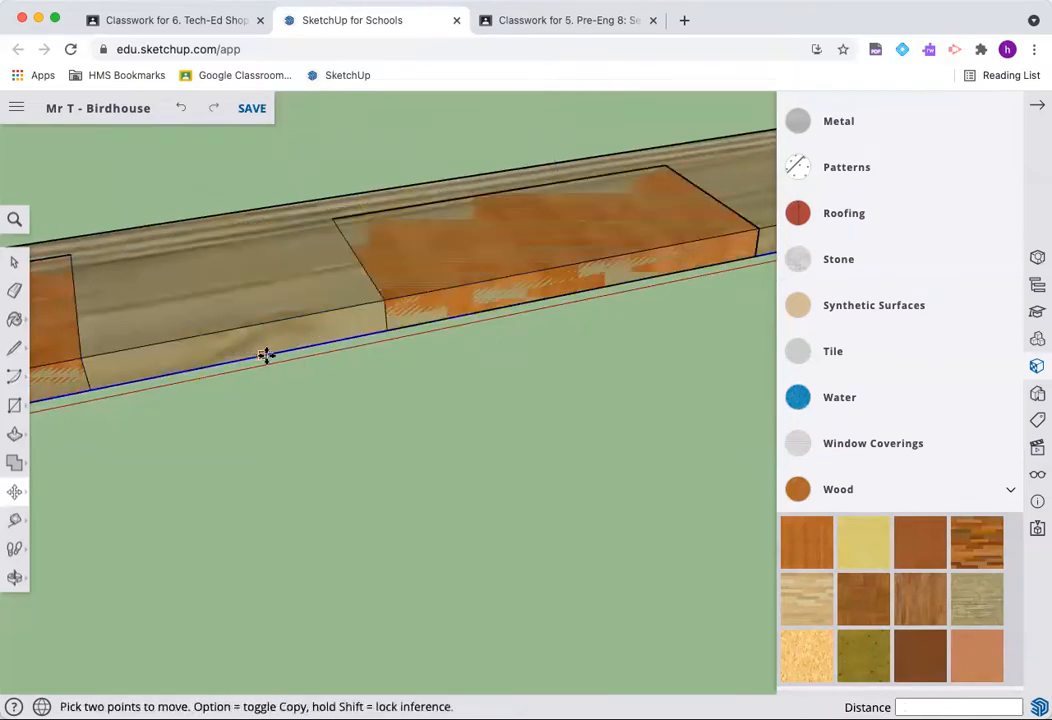
Move the Right Roof board about 5 3/16" along the plank's bottom edge, leaving a small gap beside the neighbouring piece.
{"action": "left_click", "coordinate": [385, 328]}
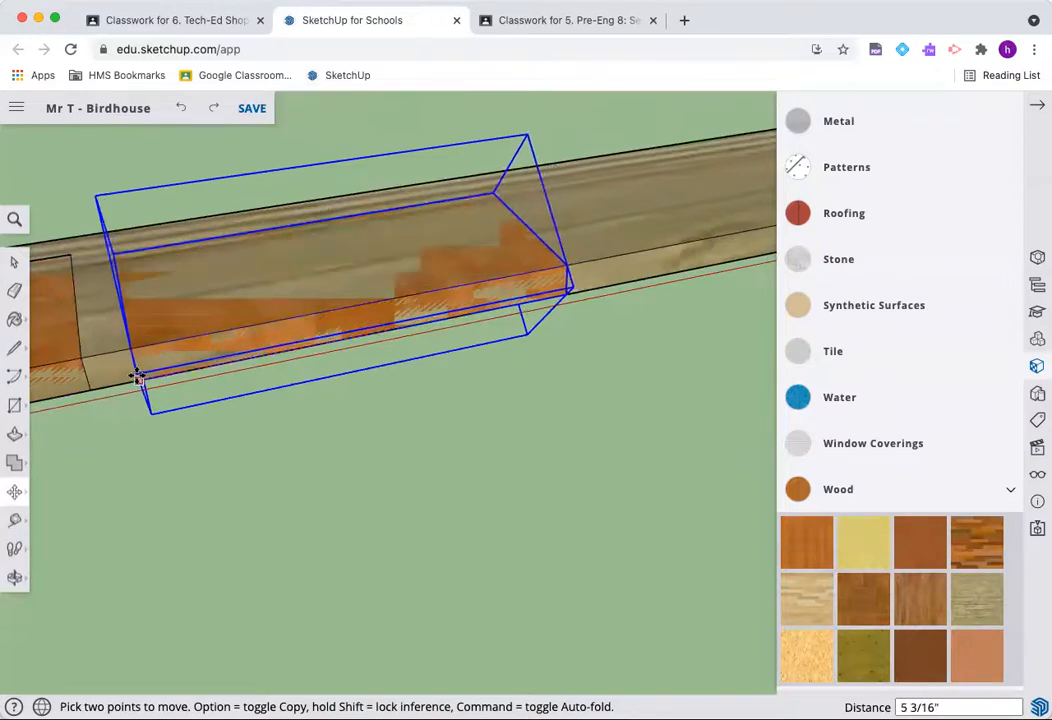
{"action": "left_click", "coordinate": [135, 372]}
{"action": "scroll", "coordinate": [509, 152], "scroll_direction": "down", "scroll_amount": 3}
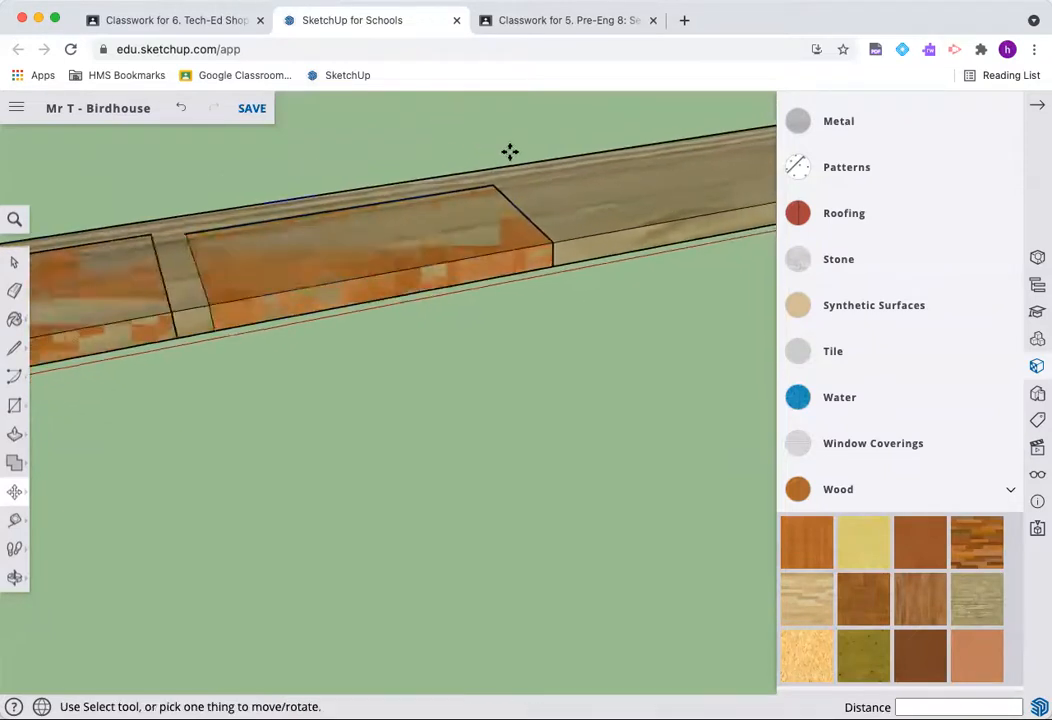
{"action": "scroll", "coordinate": [236, 184], "scroll_direction": "down", "scroll_amount": 5}
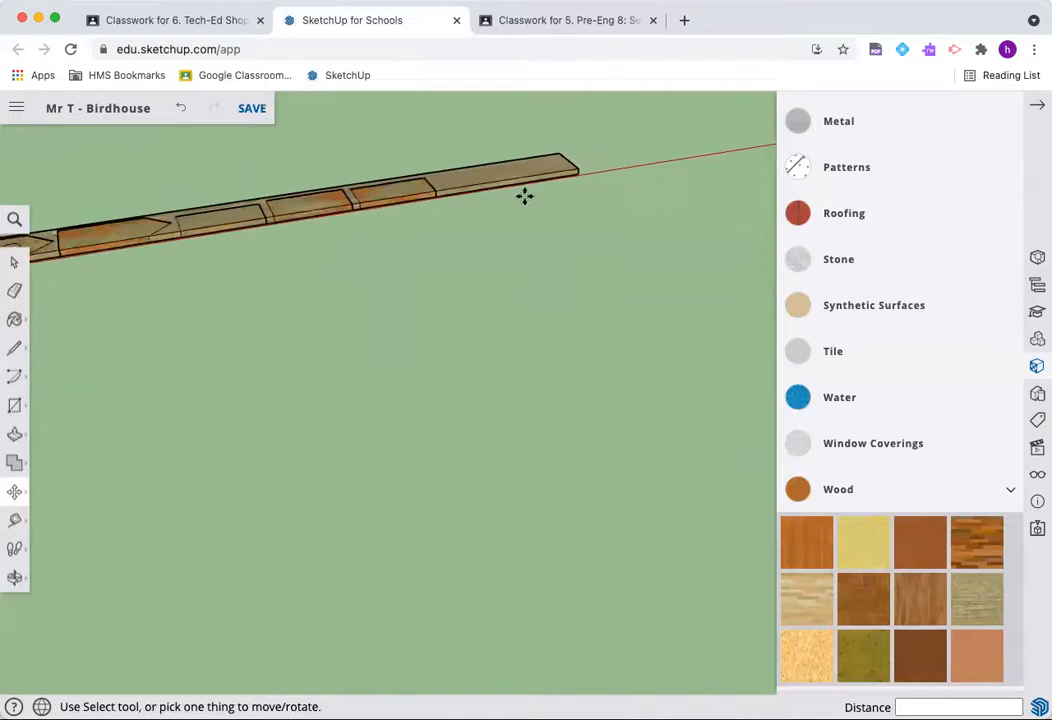
{"action": "scroll", "coordinate": [539, 185], "scroll_direction": "down", "scroll_amount": 2}
{"action": "scroll", "coordinate": [378, 162], "scroll_direction": "up", "scroll_amount": 3}
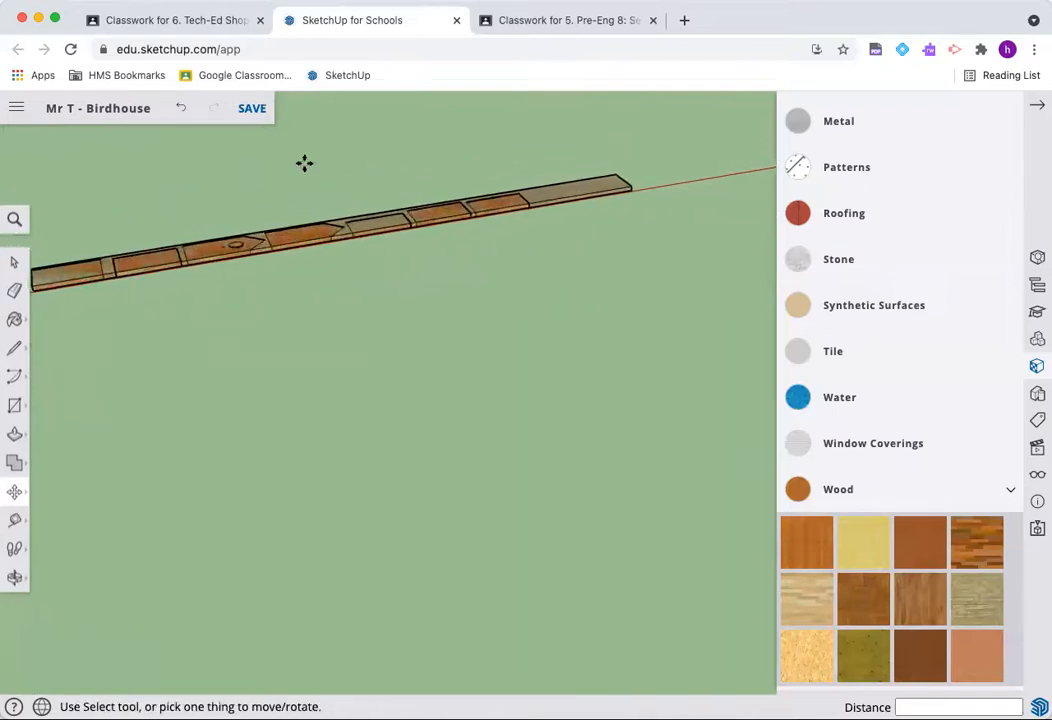
{"action": "scroll", "coordinate": [483, 163], "scroll_direction": "down", "scroll_amount": 3}
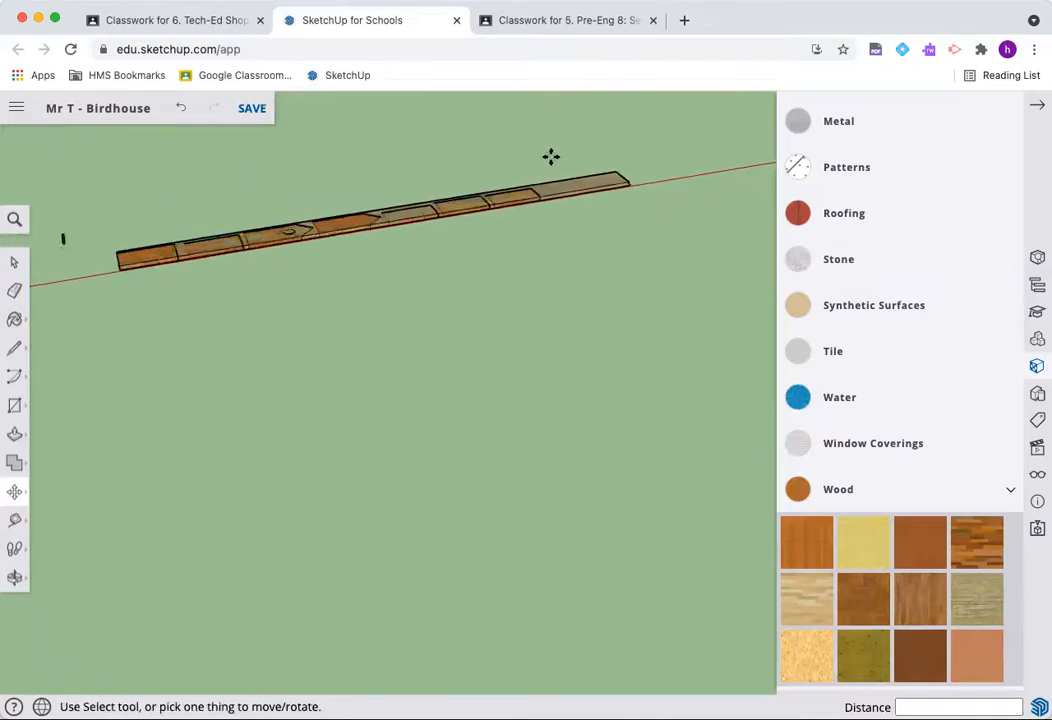
{"action": "left_click", "coordinate": [14, 262]}
{"action": "scroll", "coordinate": [106, 236], "scroll_direction": "up", "scroll_amount": 4}
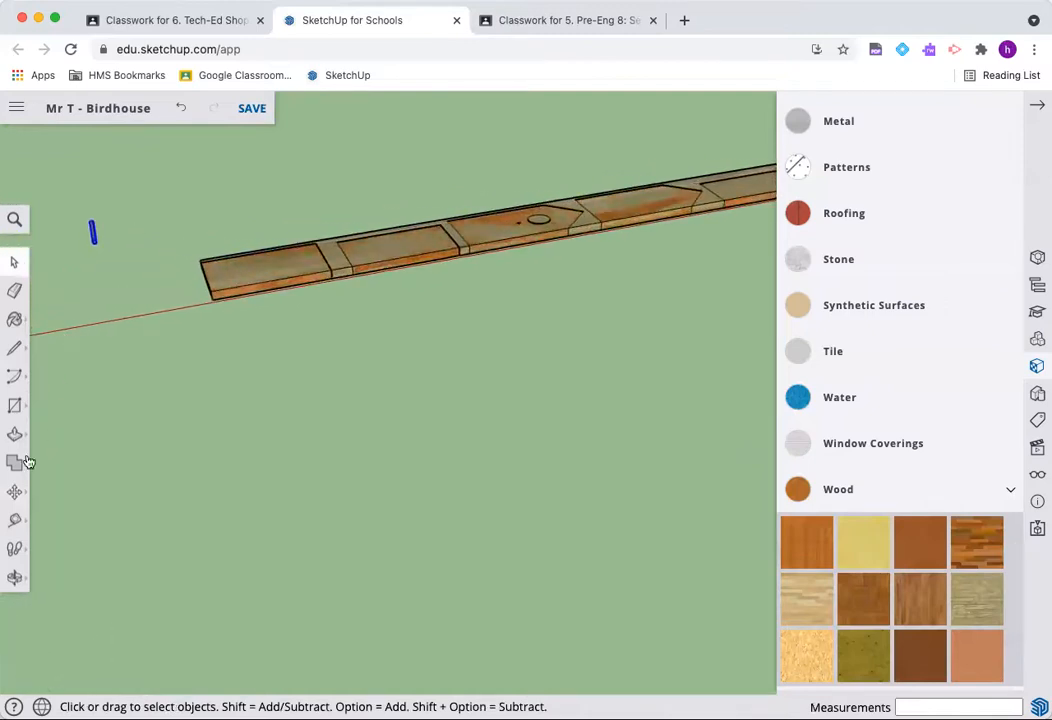
{"action": "left_click", "coordinate": [15, 491]}
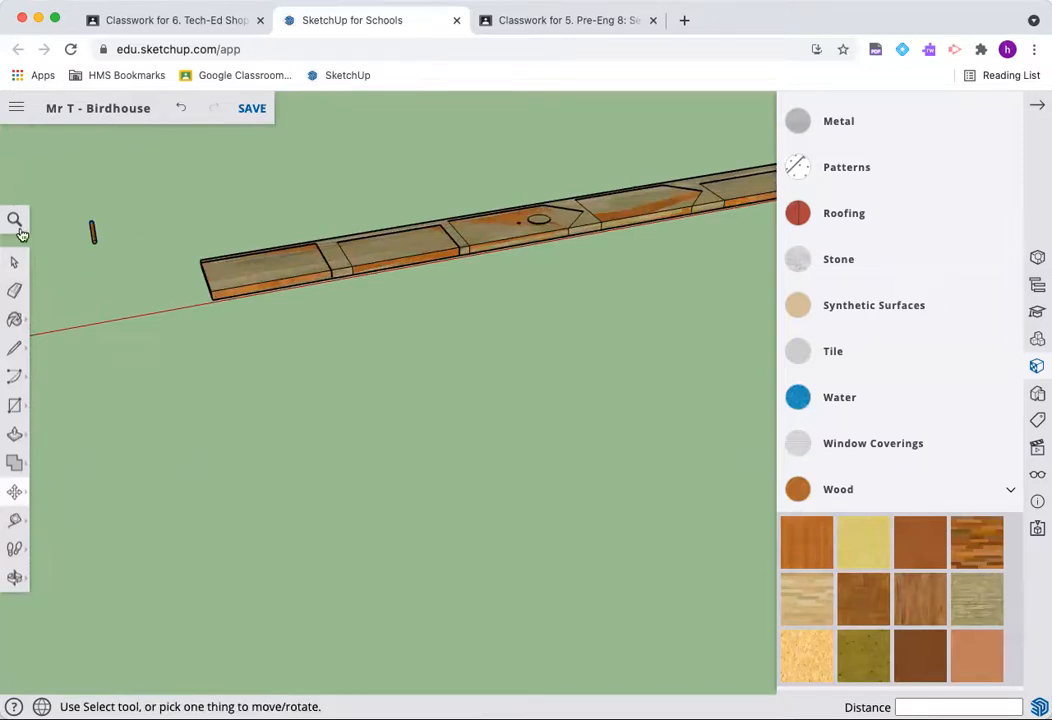
Select all seven birdhouse pieces laid out on the plank together, leaving the plank and the Perch unselected.
{"action": "left_click", "coordinate": [15, 262]}
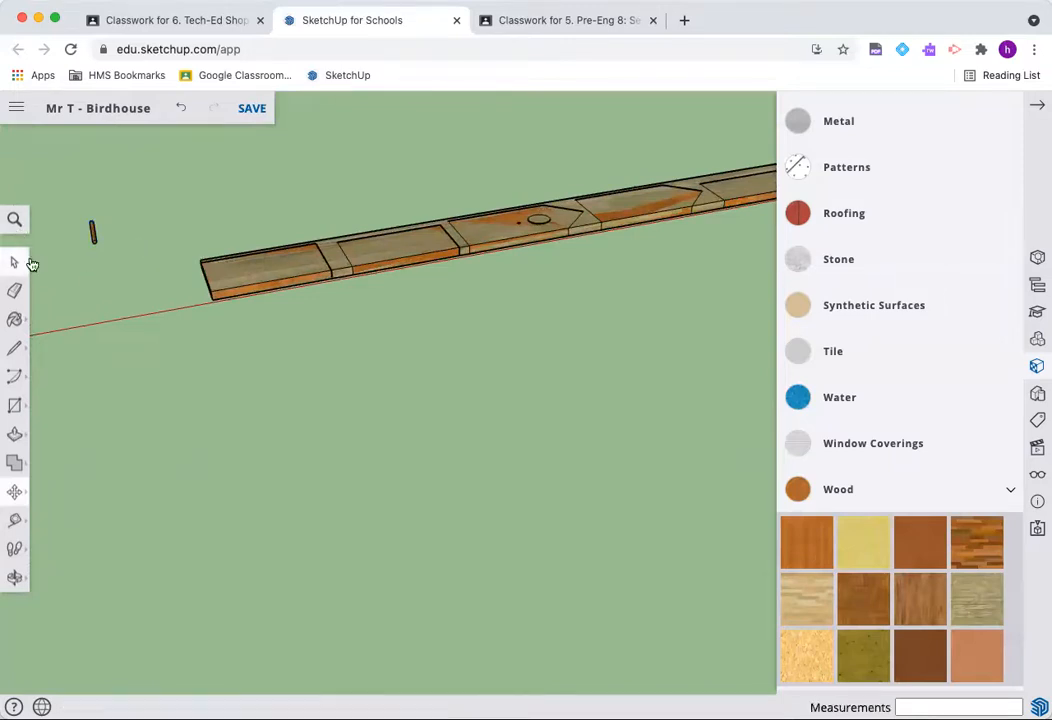
{"action": "left_click", "coordinate": [402, 257], "text": "shift"}
{"action": "left_click", "coordinate": [530, 237], "text": "shift"}
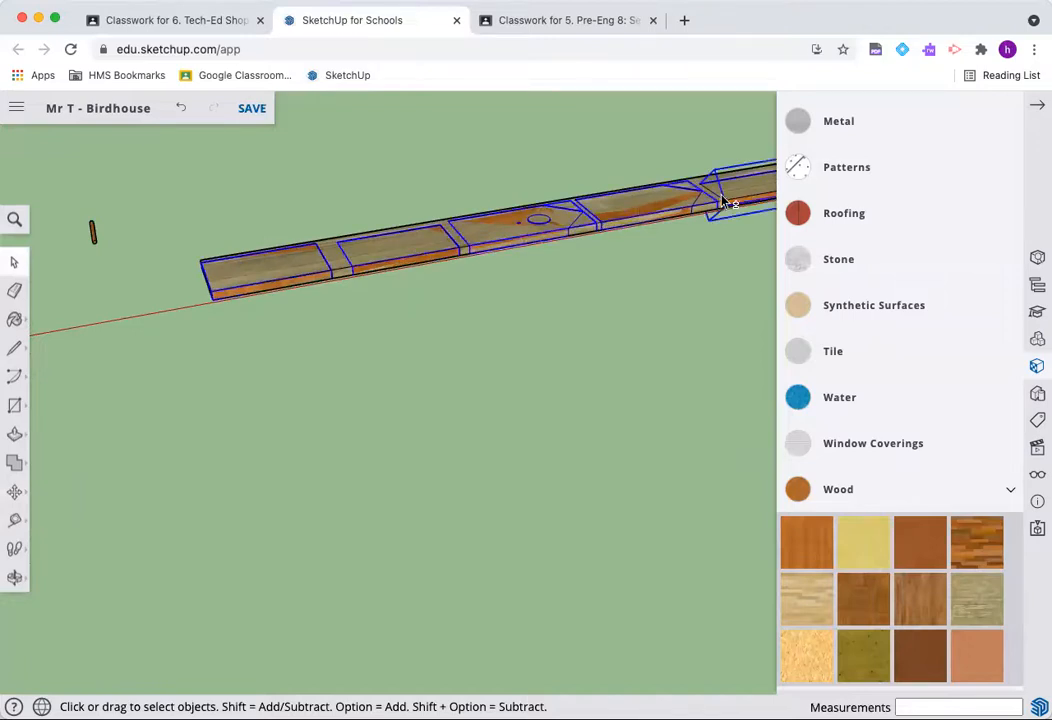
{"action": "scroll", "coordinate": [728, 203], "scroll_direction": "down", "scroll_amount": 5}
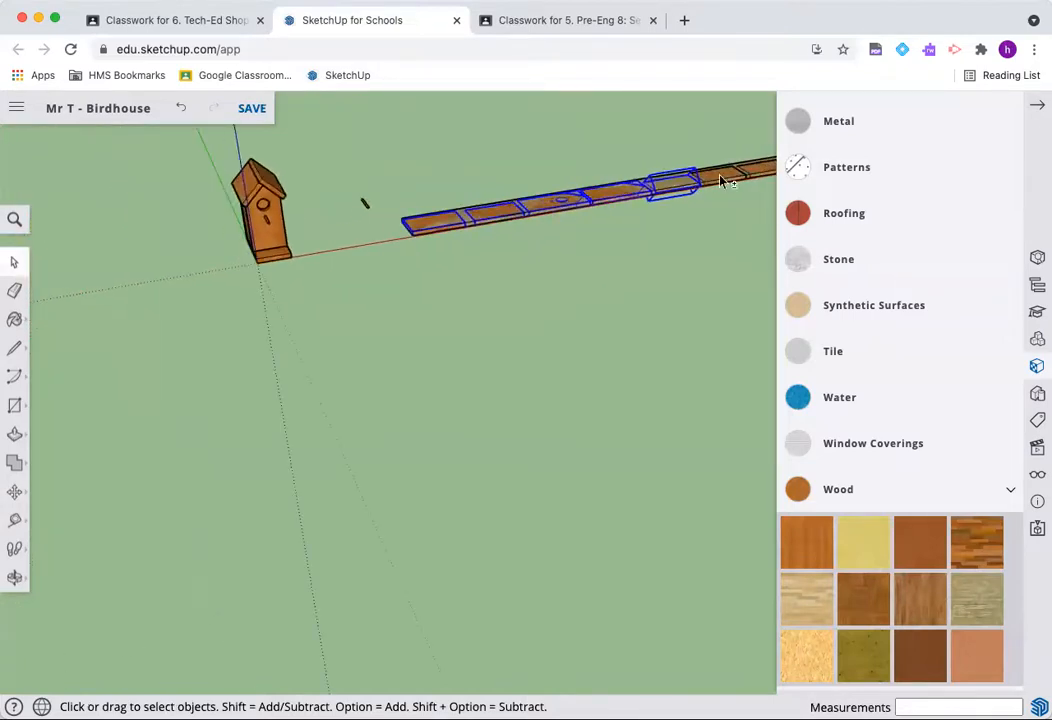
{"action": "scroll", "coordinate": [620, 166], "scroll_direction": "down", "scroll_amount": 3}
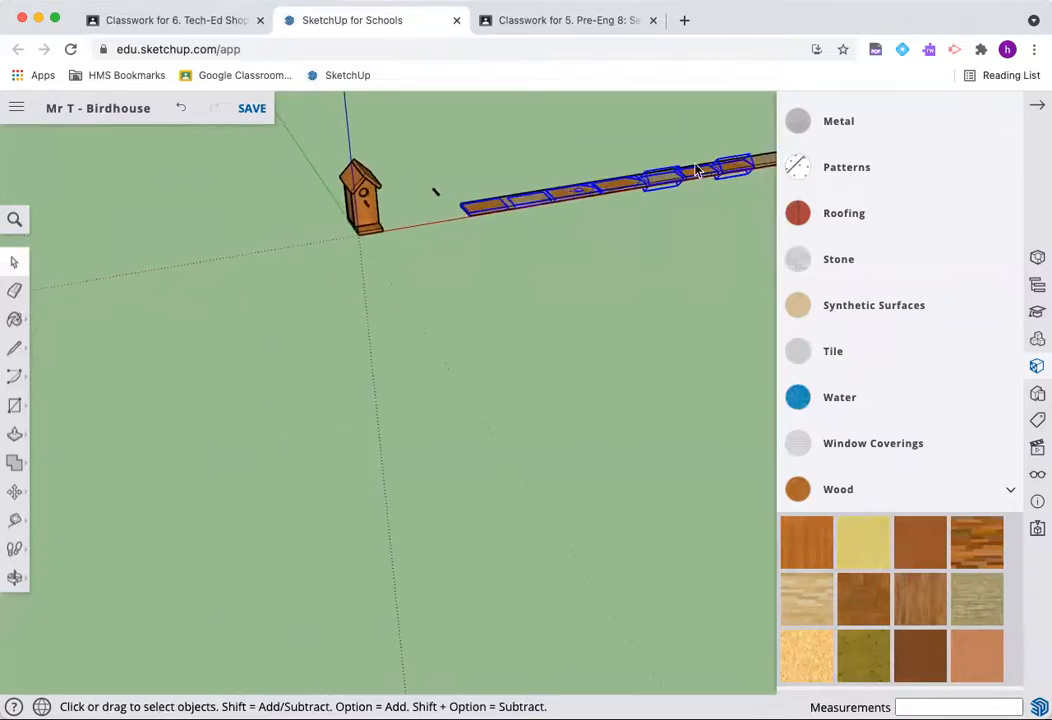
{"action": "scroll", "coordinate": [758, 145], "scroll_direction": "down", "scroll_amount": 4}
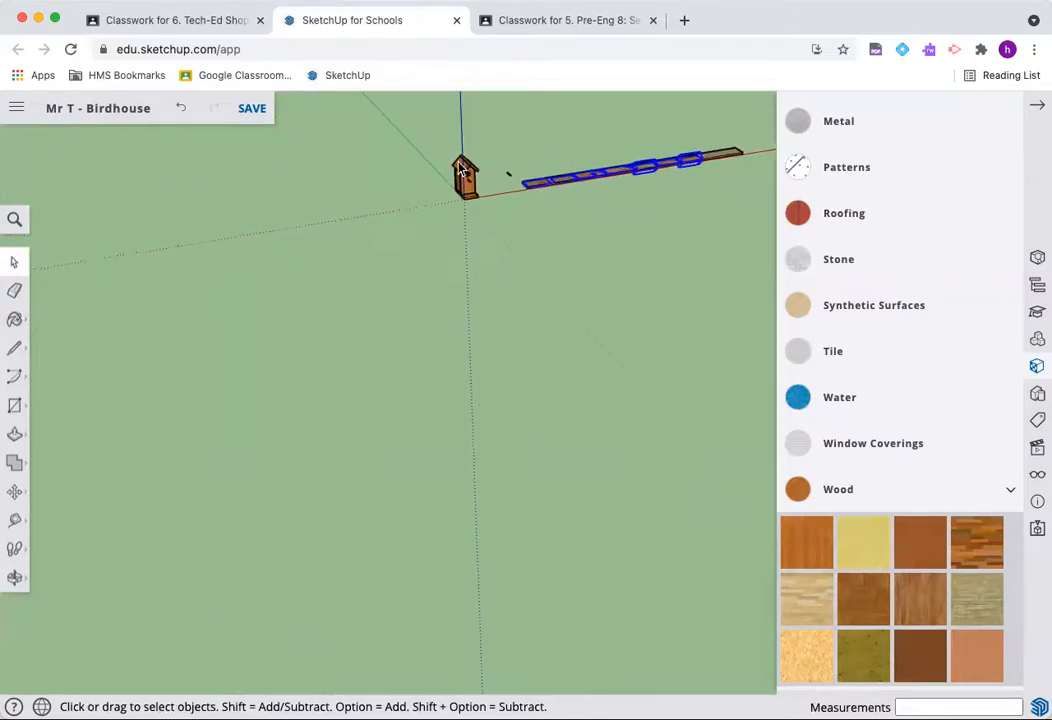
{"action": "scroll", "coordinate": [564, 162], "scroll_direction": "up", "scroll_amount": 10}
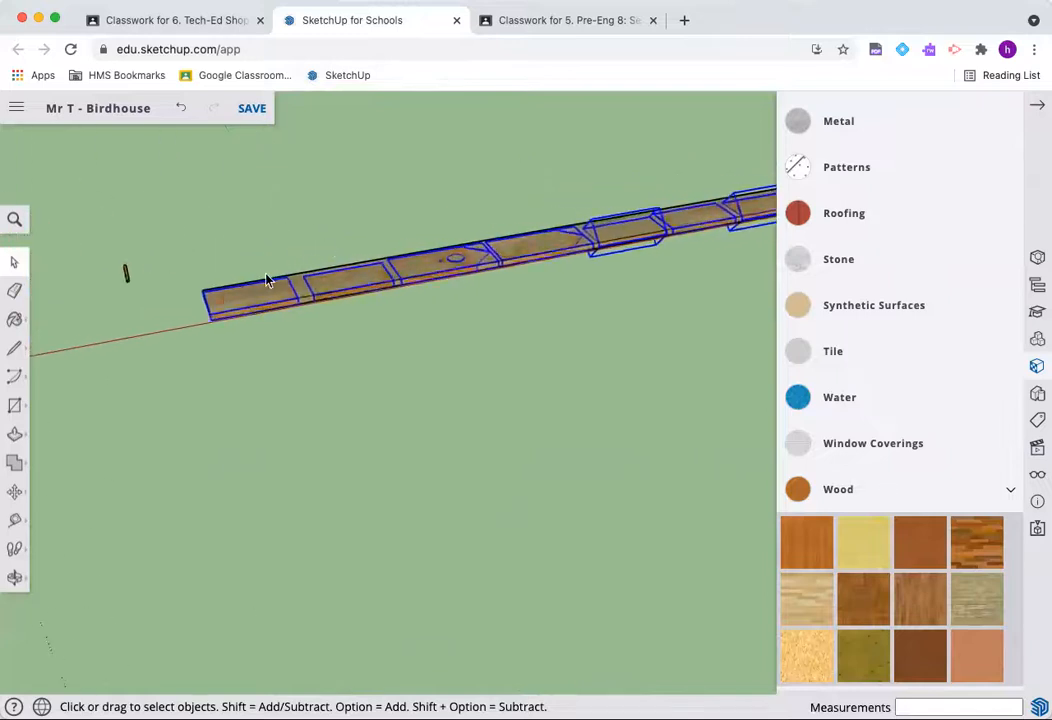
Move the seven selected pieces about 1' 1/4" along the green axis, clear of the plank, and deselect them.
{"action": "left_click", "coordinate": [15, 491]}
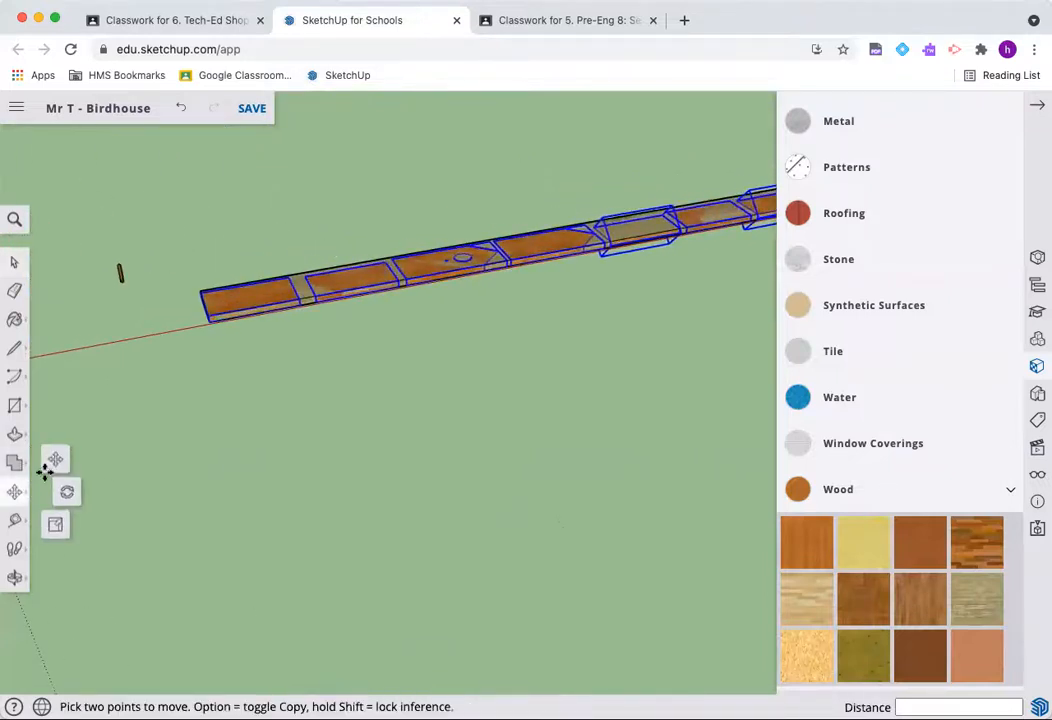
{"action": "left_click", "coordinate": [207, 321]}
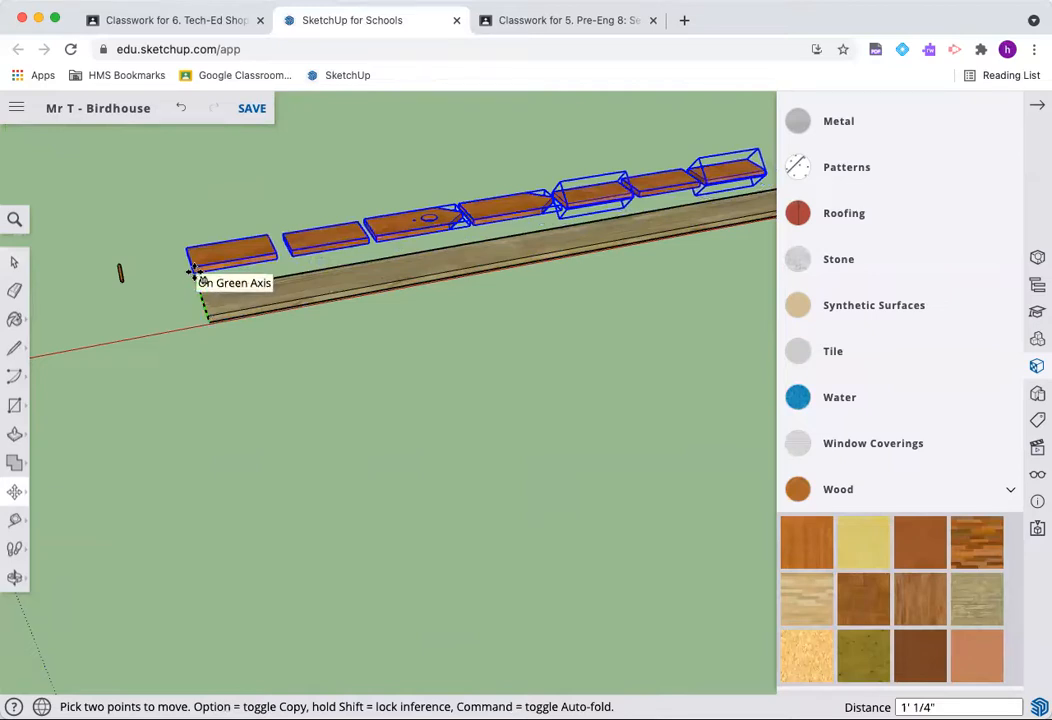
{"action": "left_click", "coordinate": [196, 272]}
{"action": "scroll", "coordinate": [472, 200], "scroll_direction": "up", "scroll_amount": 4}
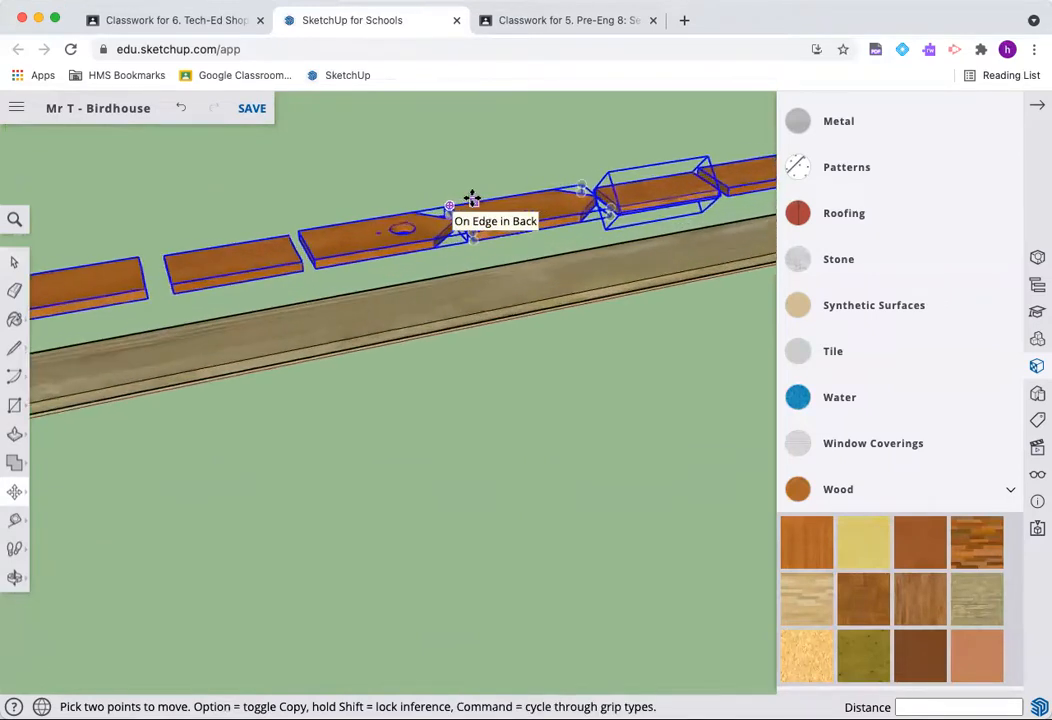
{"action": "scroll", "coordinate": [472, 200], "scroll_direction": "down", "scroll_amount": 5}
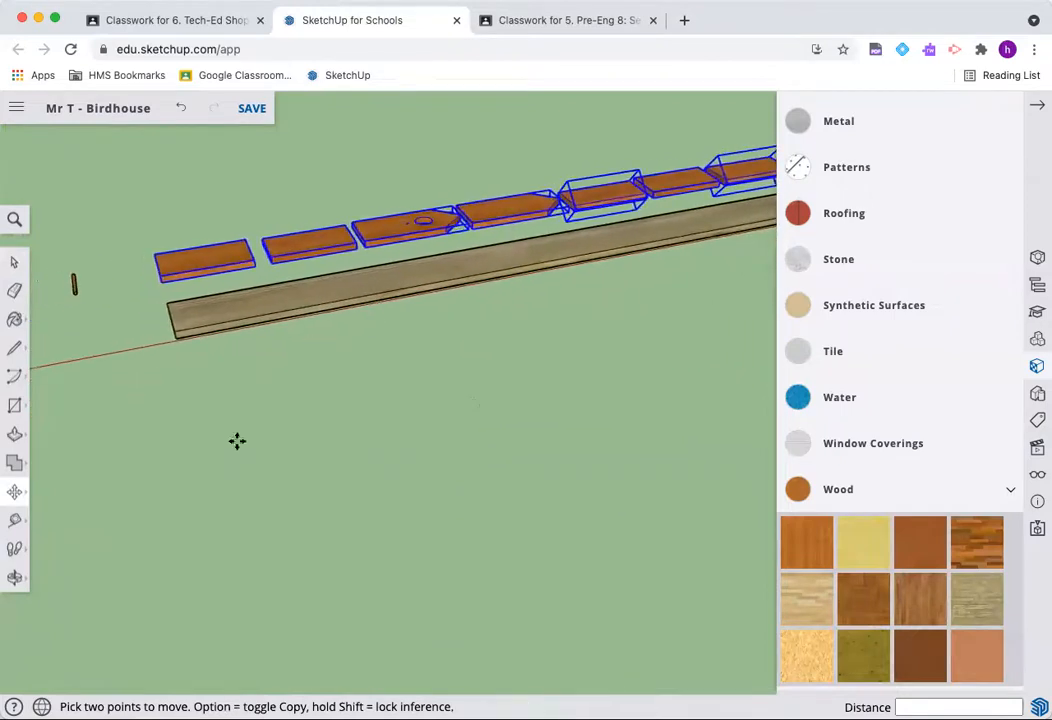
{"action": "left_click", "coordinate": [20, 578]}
{"action": "left_click_drag", "start_coordinate": [390, 277], "coordinate": [282, 406]}
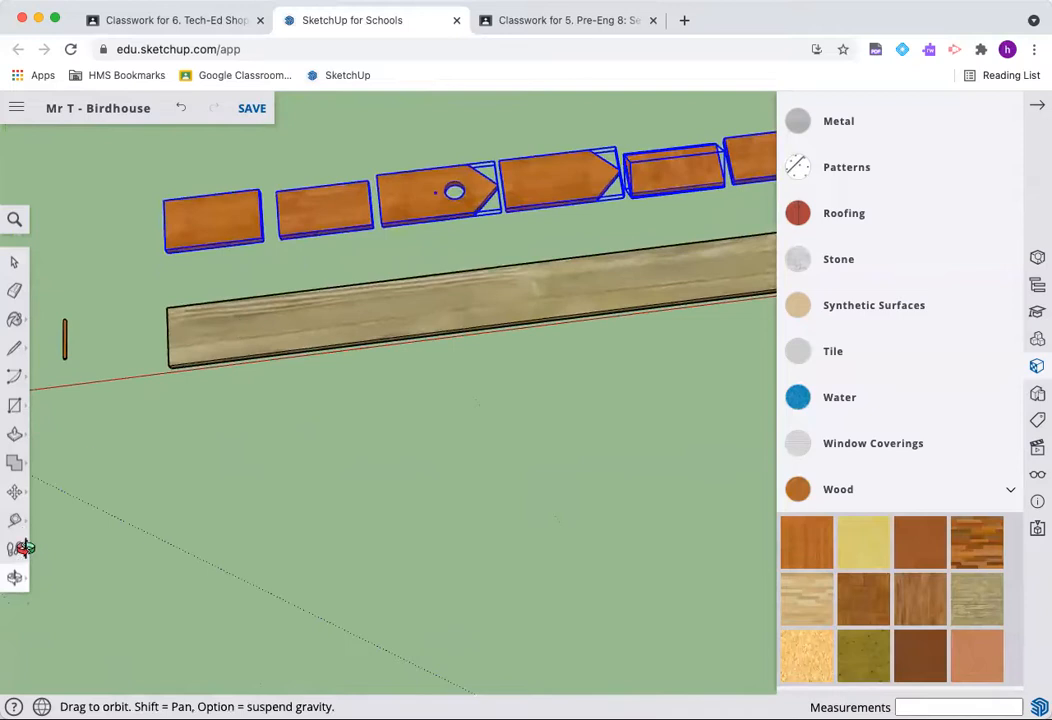
{"action": "left_click", "coordinate": [16, 494]}
{"action": "key", "text": "Escape"}
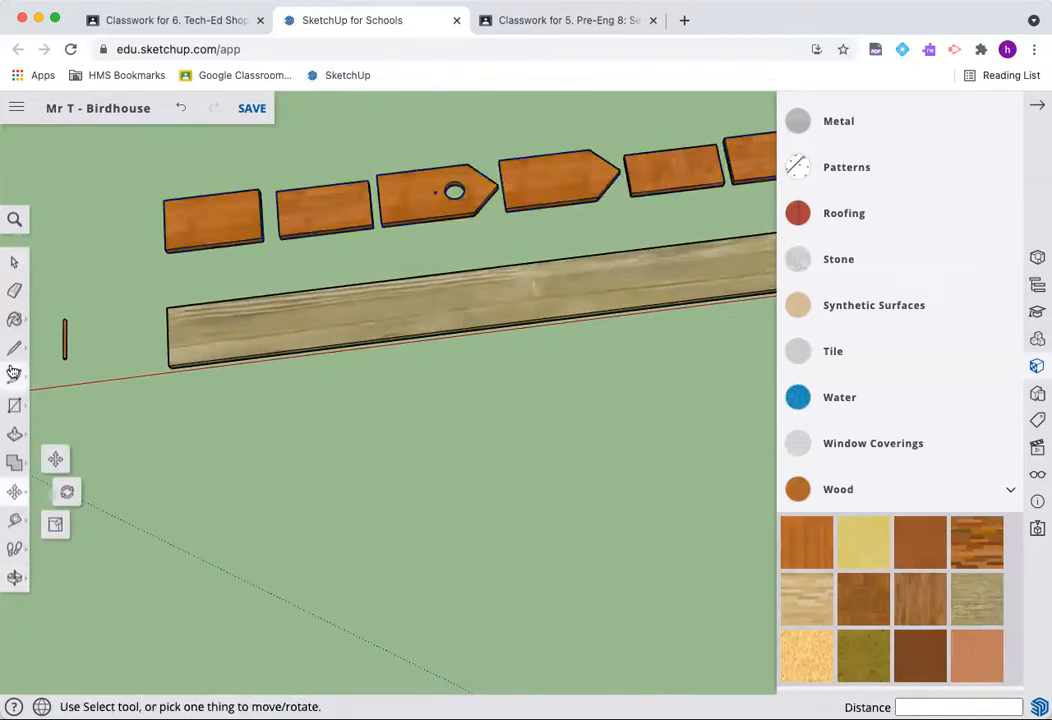
Move the Perch about 1' 1 3/16" by its far end to the Base board's nearest corner on the plank side.
{"action": "left_click", "coordinate": [13, 263]}
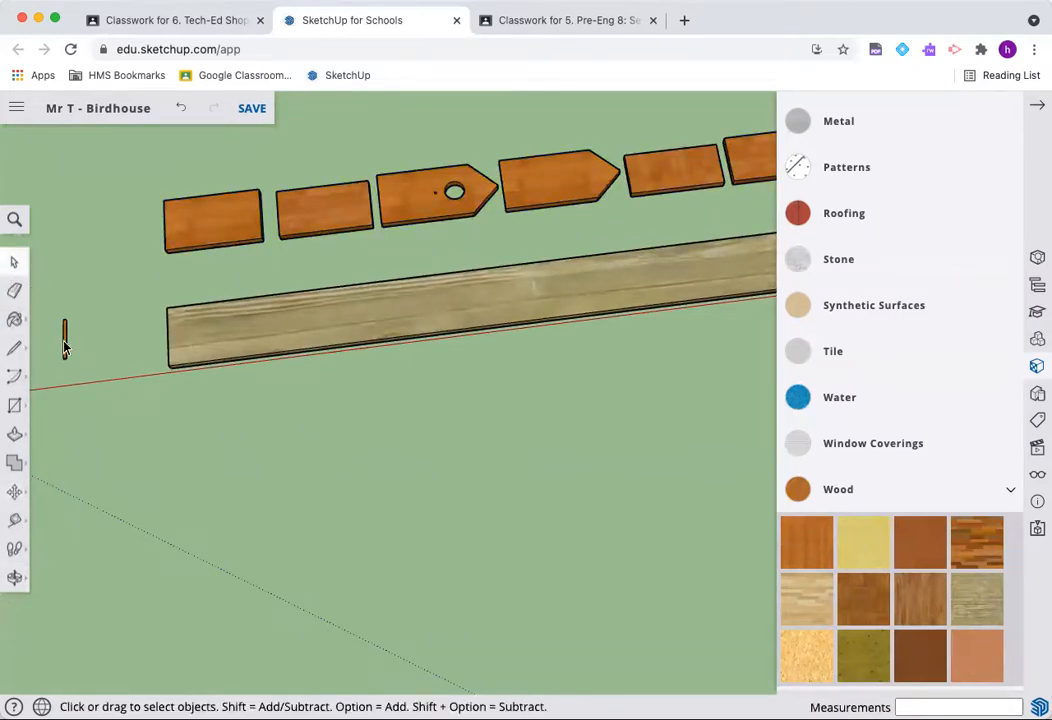
{"action": "left_click", "coordinate": [15, 491]}
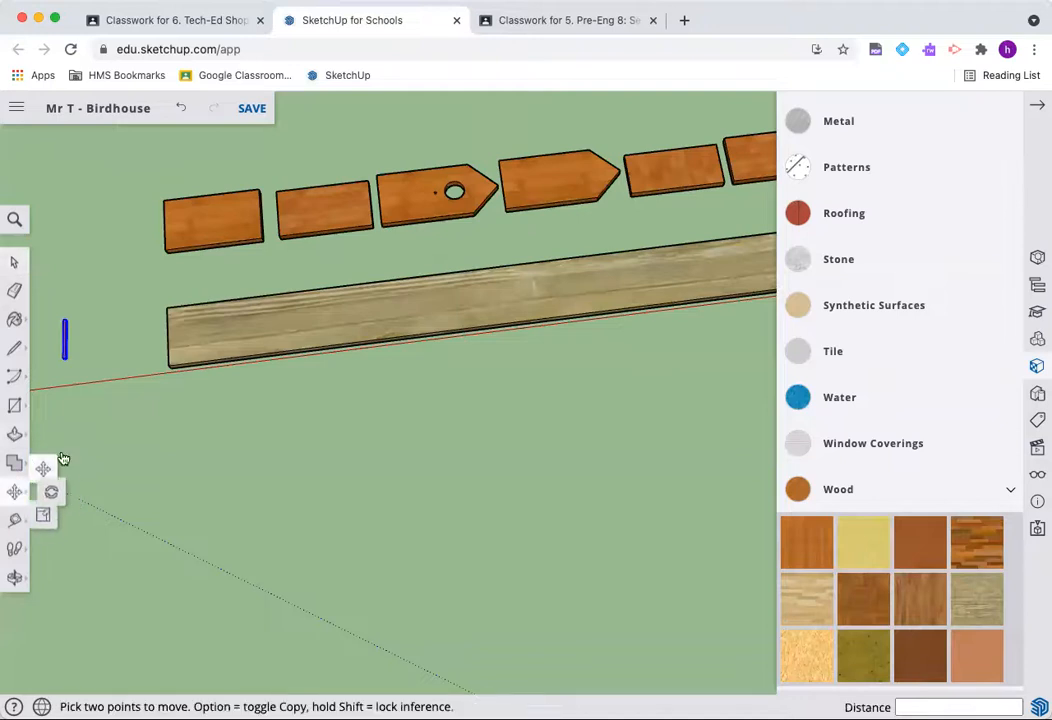
{"action": "key", "text": "q"}
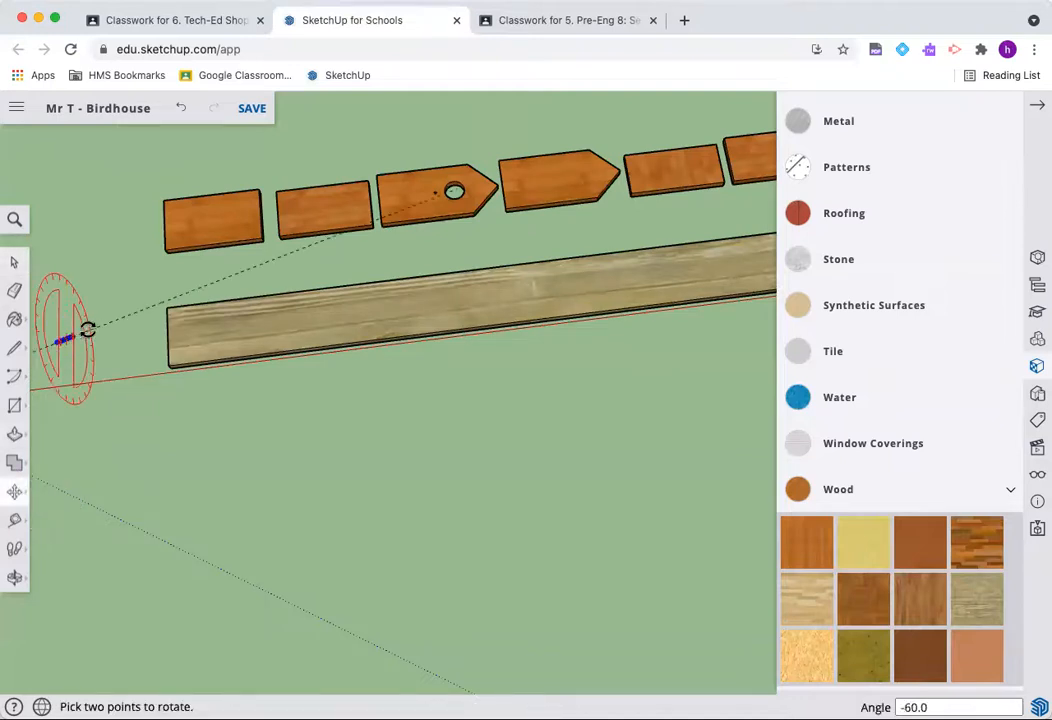
{"action": "key", "text": "m"}
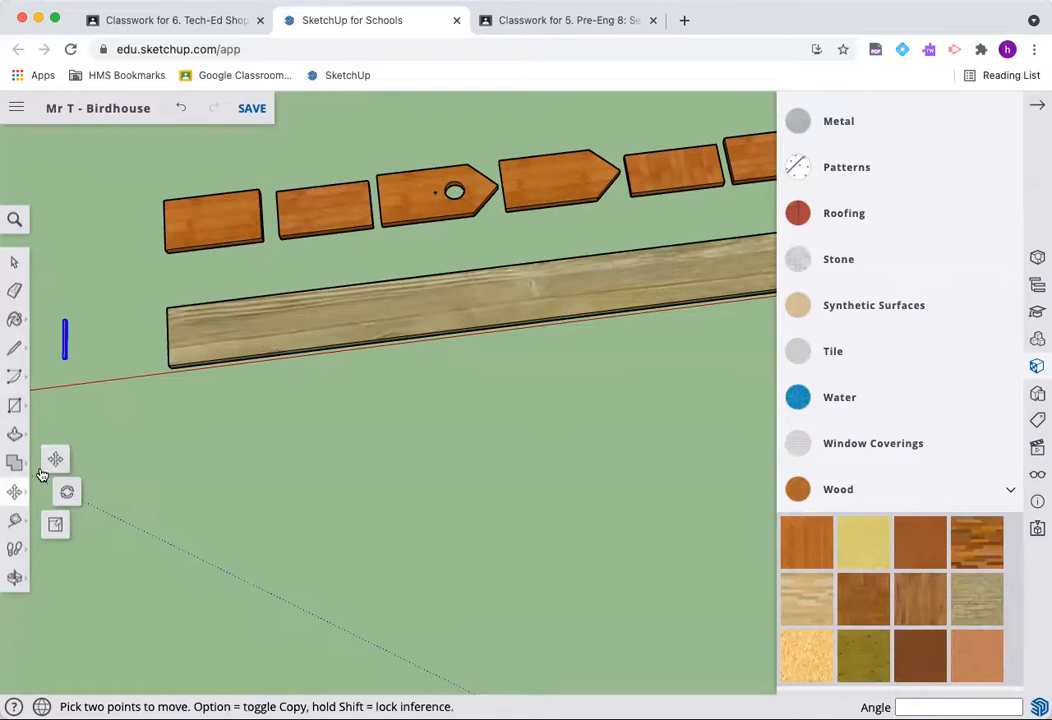
{"action": "scroll", "coordinate": [57, 320], "scroll_direction": "up", "scroll_amount": 5}
{"action": "scroll", "coordinate": [84, 329], "scroll_direction": "up", "scroll_amount": 3}
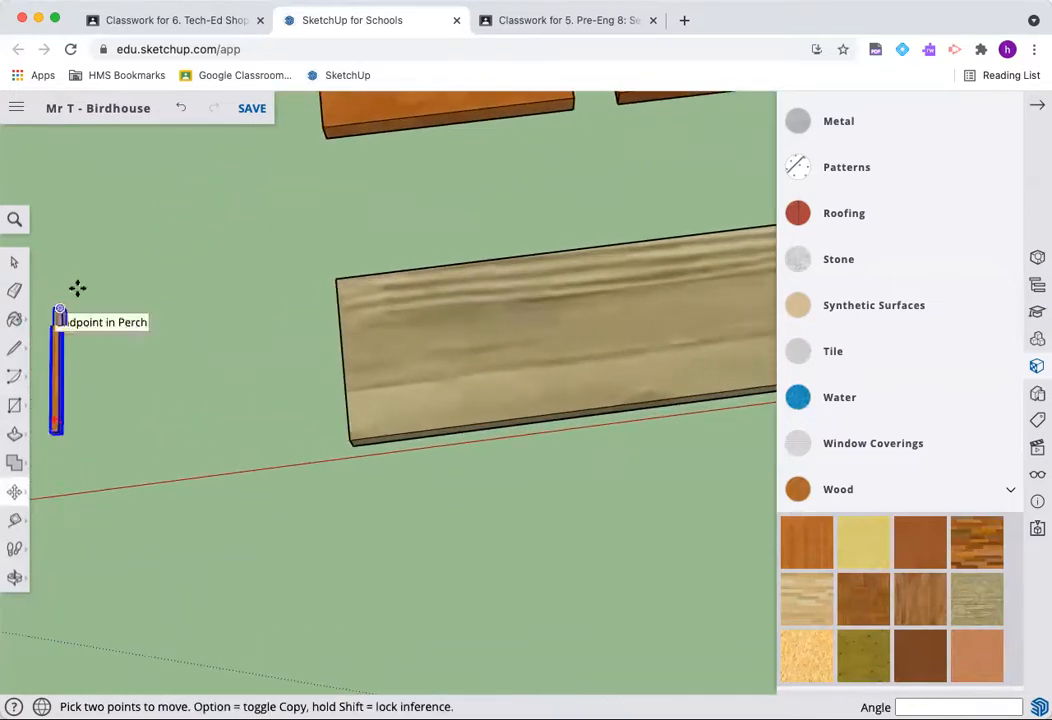
{"action": "left_click", "coordinate": [53, 313]}
{"action": "scroll", "coordinate": [200, 195], "scroll_direction": "down", "scroll_amount": 5}
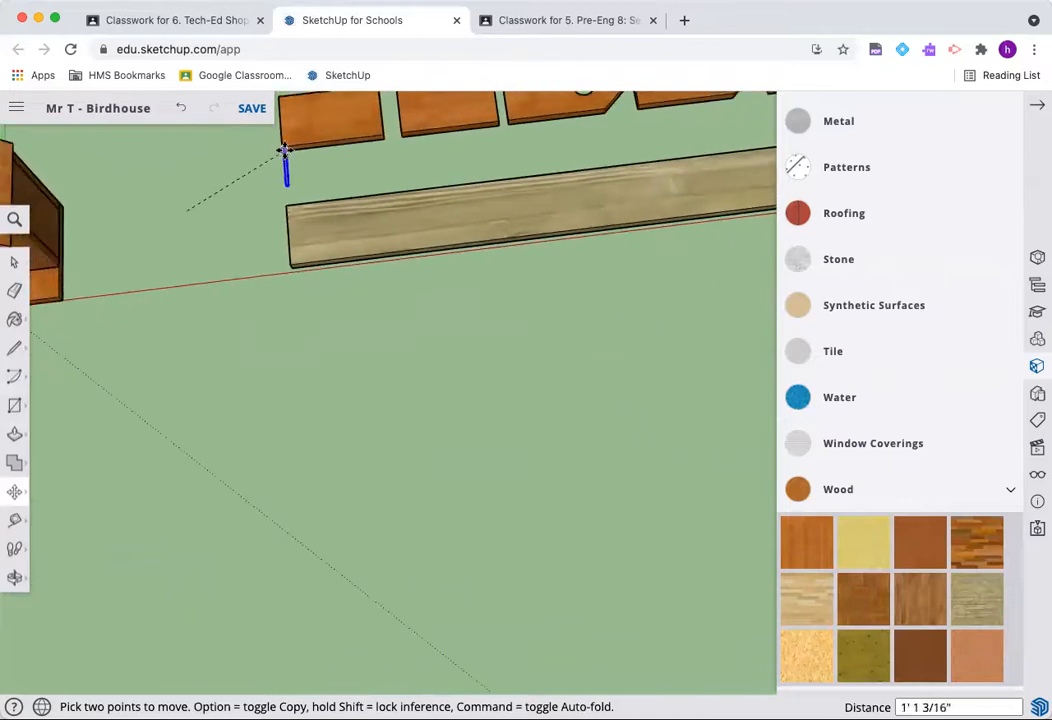
{"action": "left_click", "coordinate": [283, 156]}
Move the Perch about 4 5/8" away from the Base so it lies separately beside the board's outer end.
{"action": "left_click", "coordinate": [283, 165]}
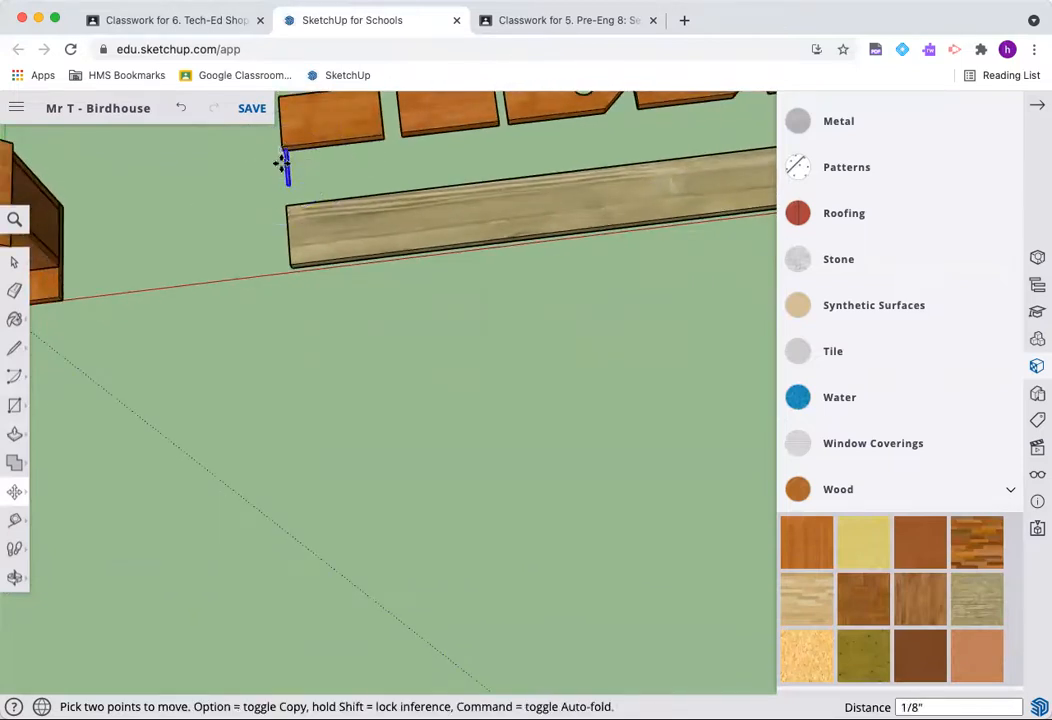
{"action": "scroll", "coordinate": [250, 138], "scroll_direction": "up", "scroll_amount": 5}
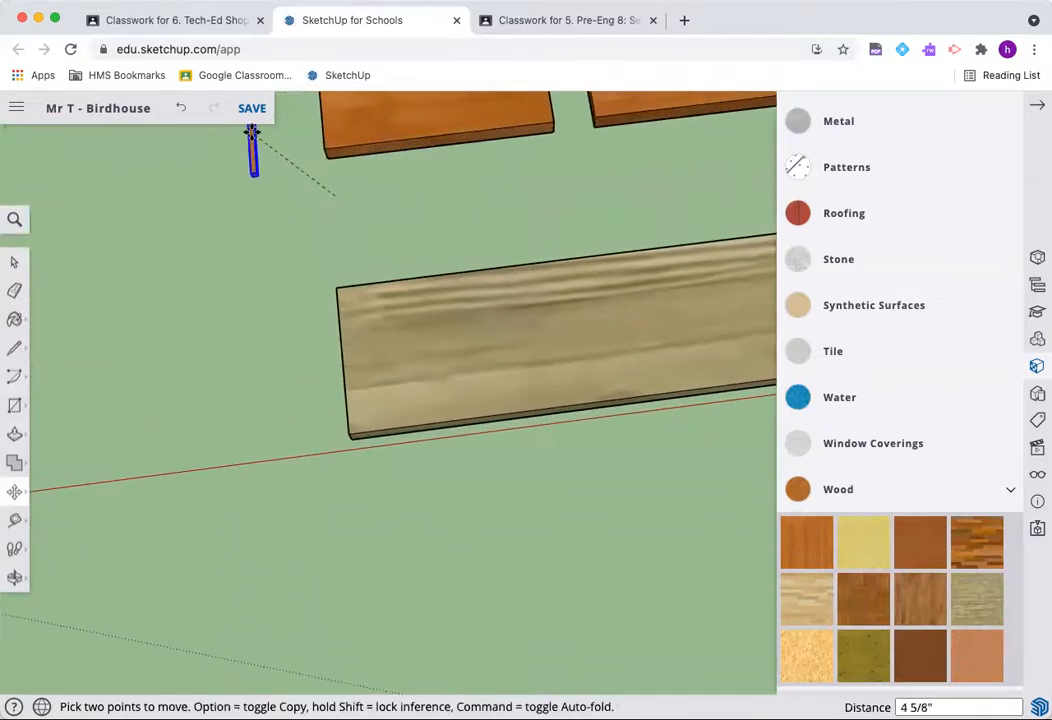
{"action": "left_click", "coordinate": [250, 130]}
Dimension the Base board's long edge farthest from the plank, placing the dimension just outside the board.
{"action": "scroll", "coordinate": [228, 235], "scroll_direction": "down", "scroll_amount": 5}
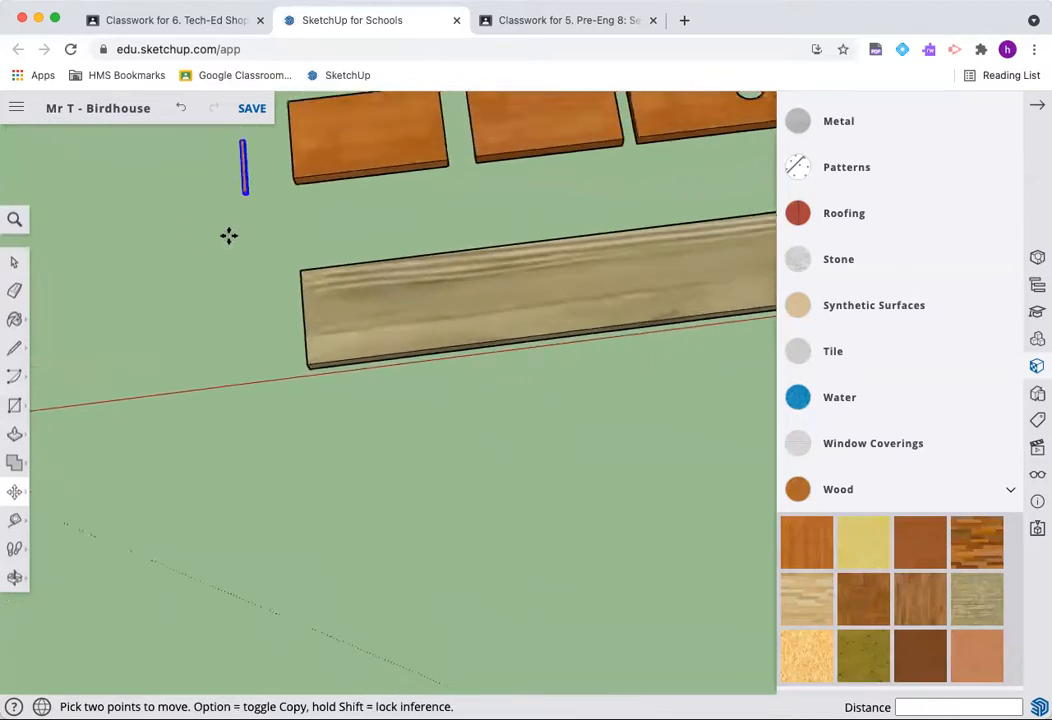
{"action": "scroll", "coordinate": [618, 150], "scroll_direction": "down", "scroll_amount": 5}
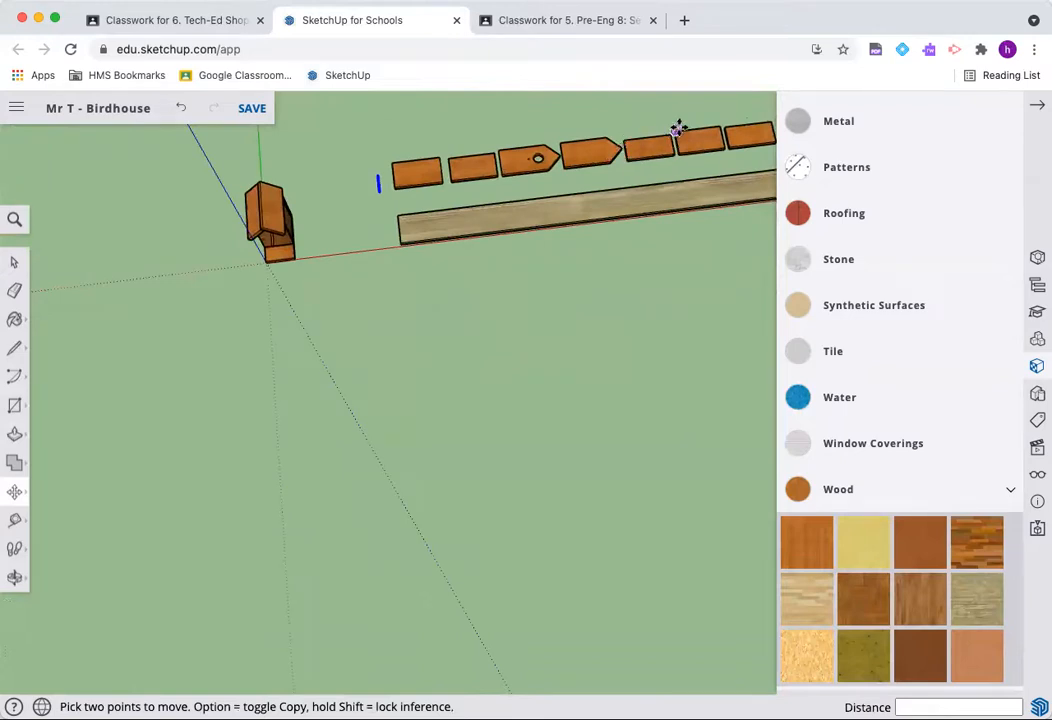
{"action": "scroll", "coordinate": [687, 120], "scroll_direction": "up", "scroll_amount": 5}
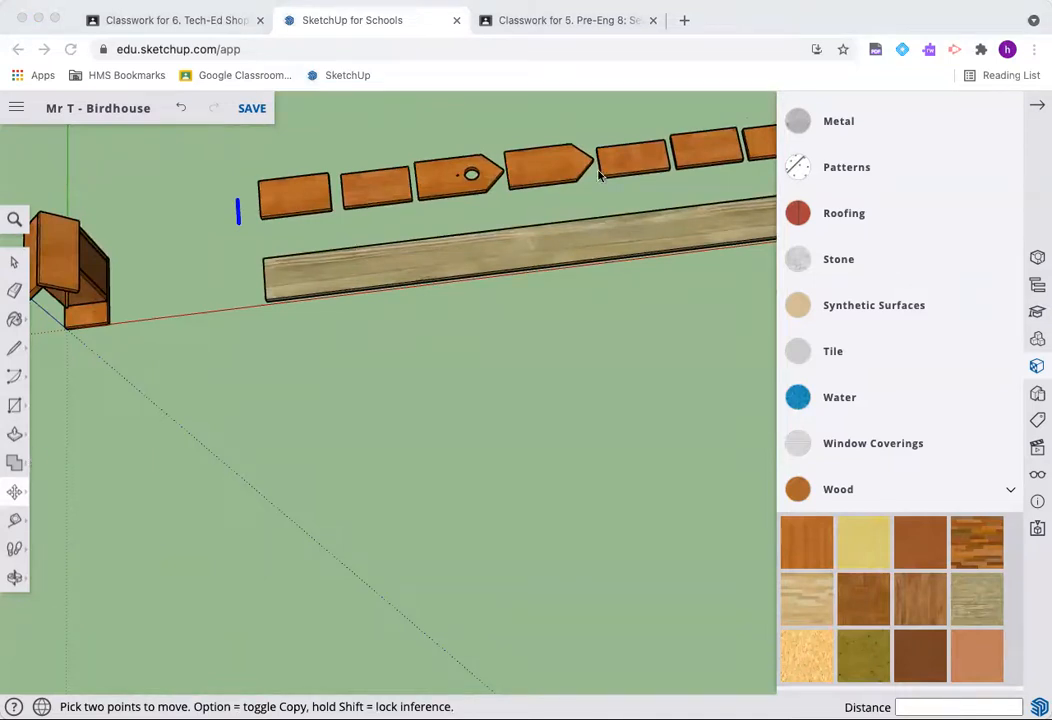
{"action": "left_click", "coordinate": [15, 521]}
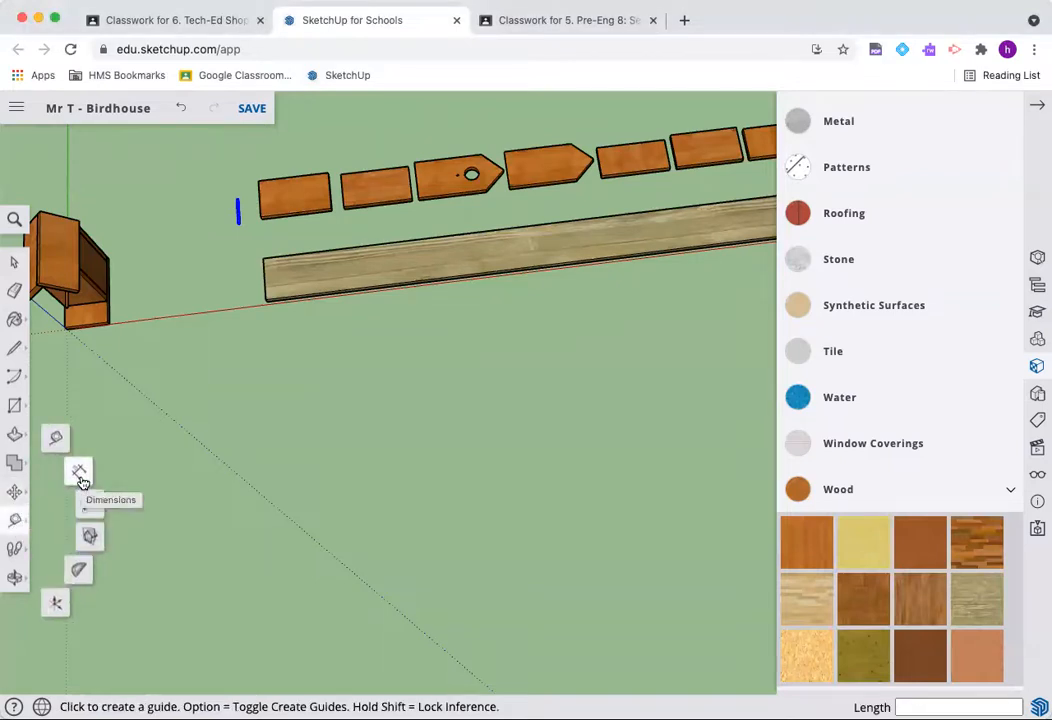
{"action": "left_click", "coordinate": [80, 474]}
{"action": "scroll", "coordinate": [300, 160], "scroll_direction": "up", "scroll_amount": 5}
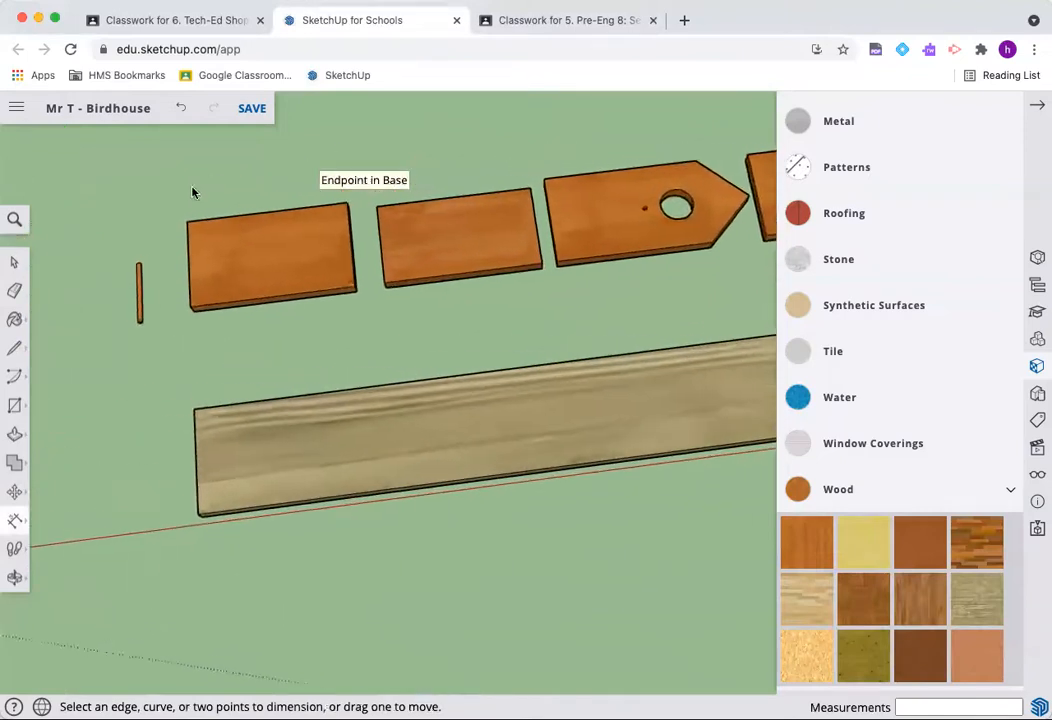
{"action": "scroll", "coordinate": [188, 214], "scroll_direction": "up", "scroll_amount": 2}
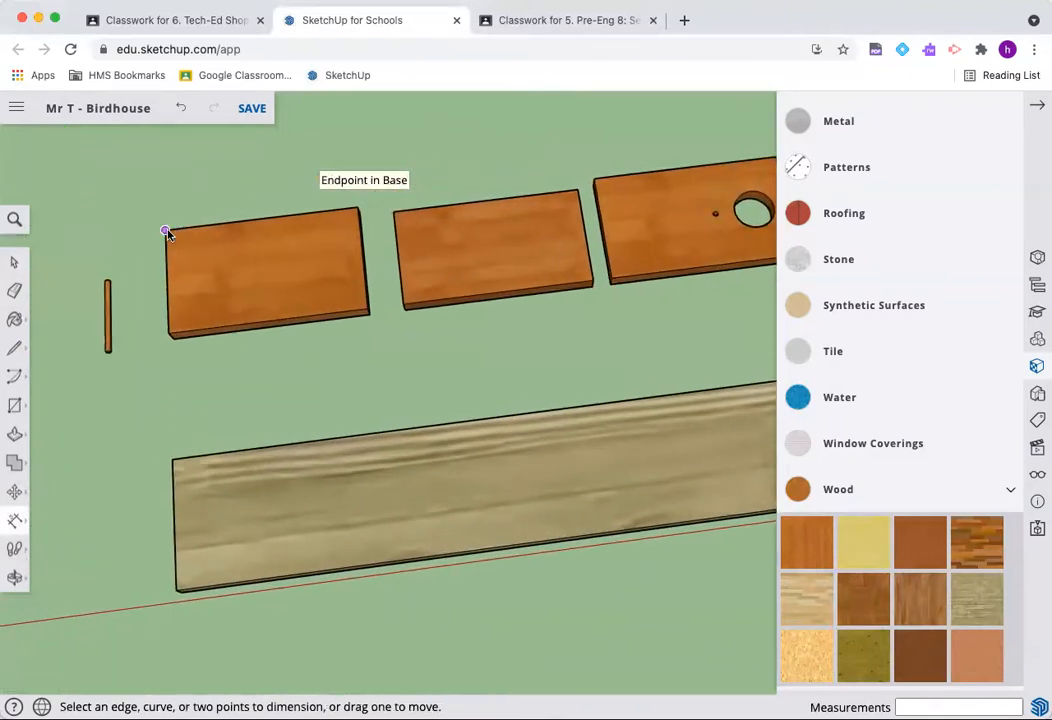
{"action": "left_click", "coordinate": [165, 230]}
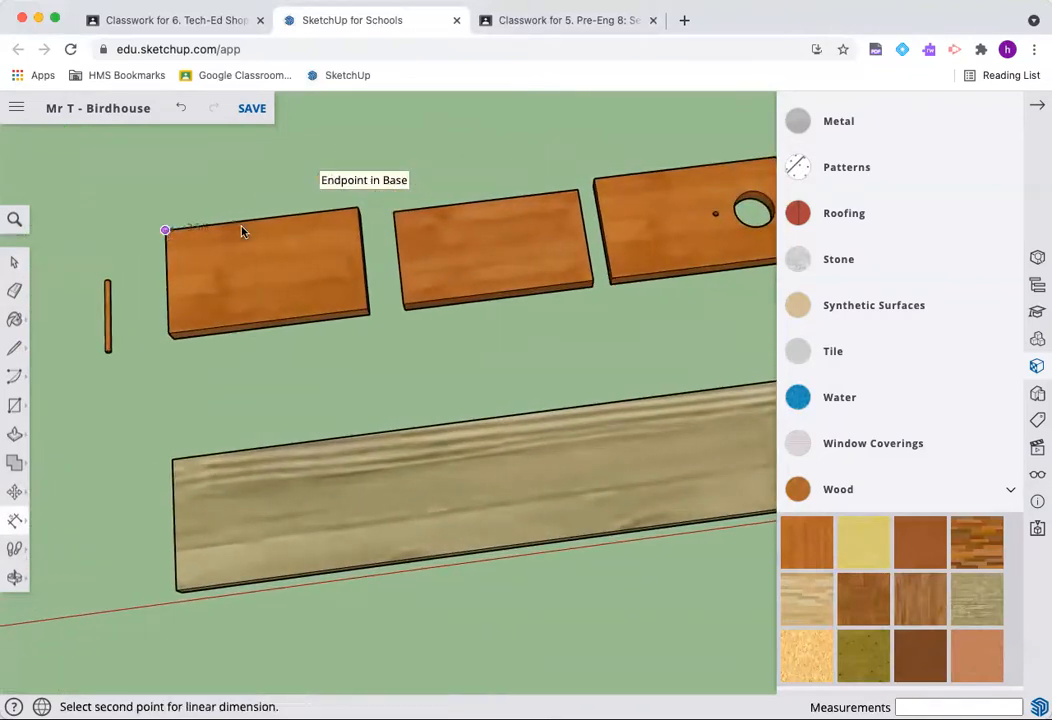
{"action": "left_click", "coordinate": [357, 212]}
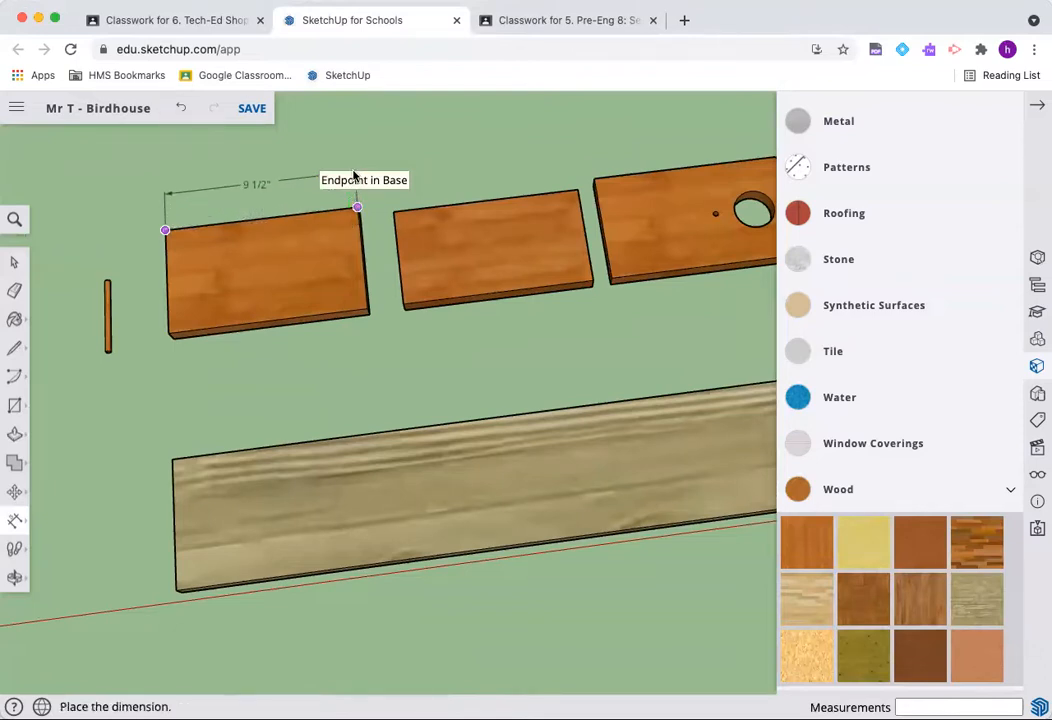
{"action": "left_click", "coordinate": [352, 178]}
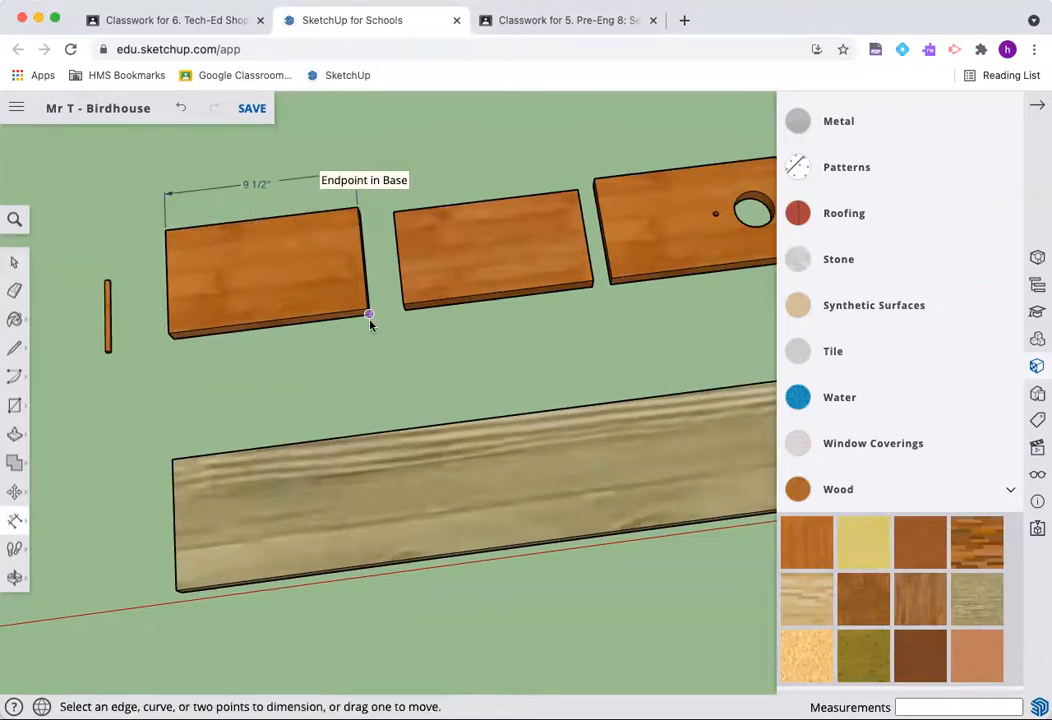
Dimension the long edge farthest from the plank on the Side Panel beside the Base, placing it just outside the board.
{"action": "left_click", "coordinate": [394, 212]}
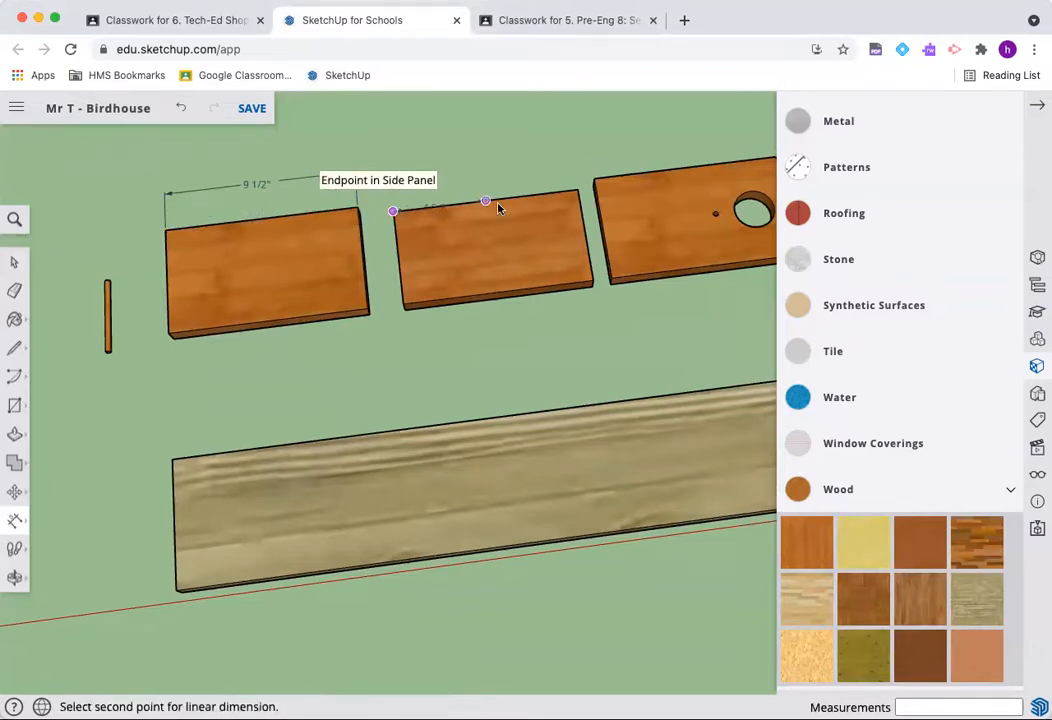
{"action": "left_click", "coordinate": [577, 190]}
{"action": "left_click", "coordinate": [563, 153]}
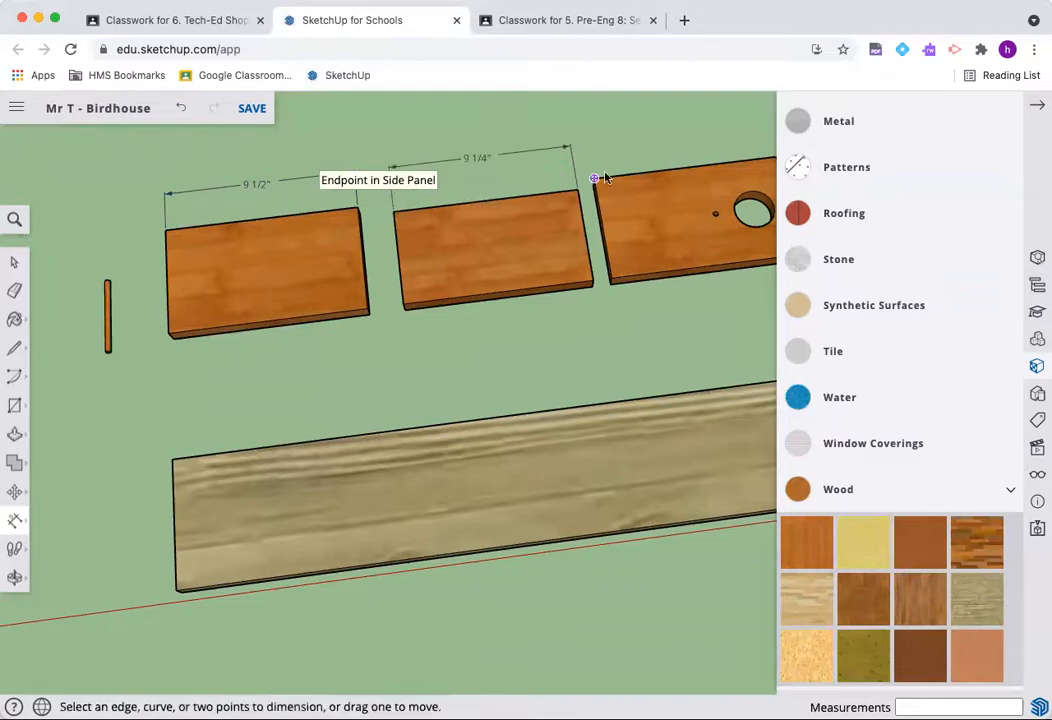
Dimension the Front's straight long edge farthest from the plank, plus its overall length from flat-end midpoint to peak, placed farther out.
{"action": "scroll", "coordinate": [380, 195], "scroll_direction": "down", "scroll_amount": 4}
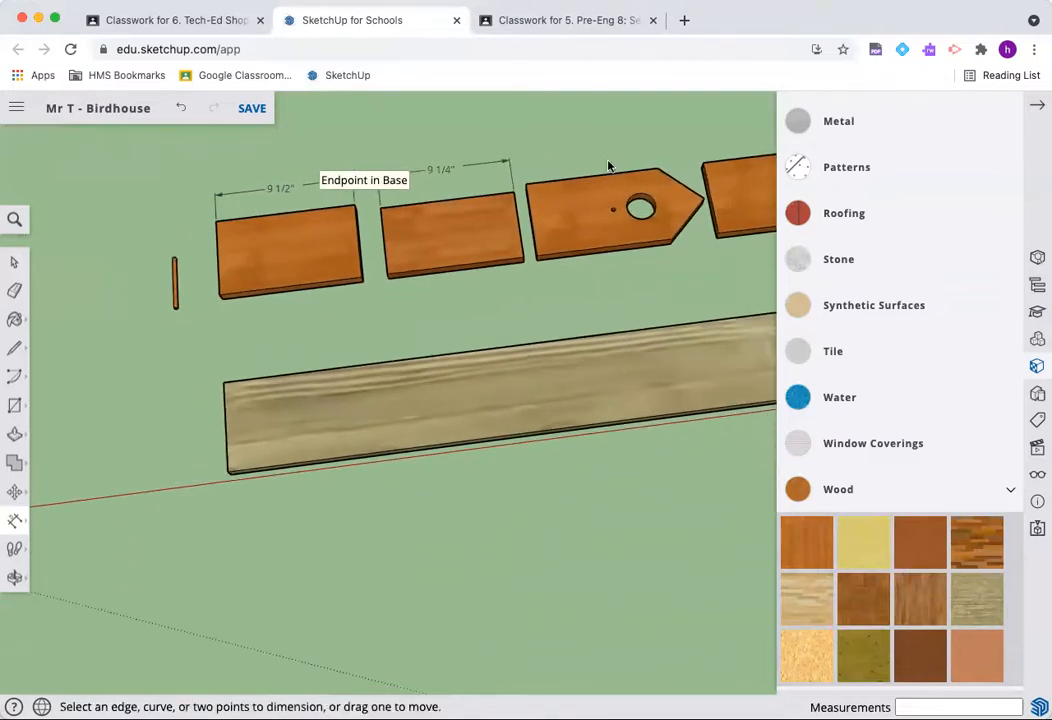
{"action": "left_click", "coordinate": [527, 185]}
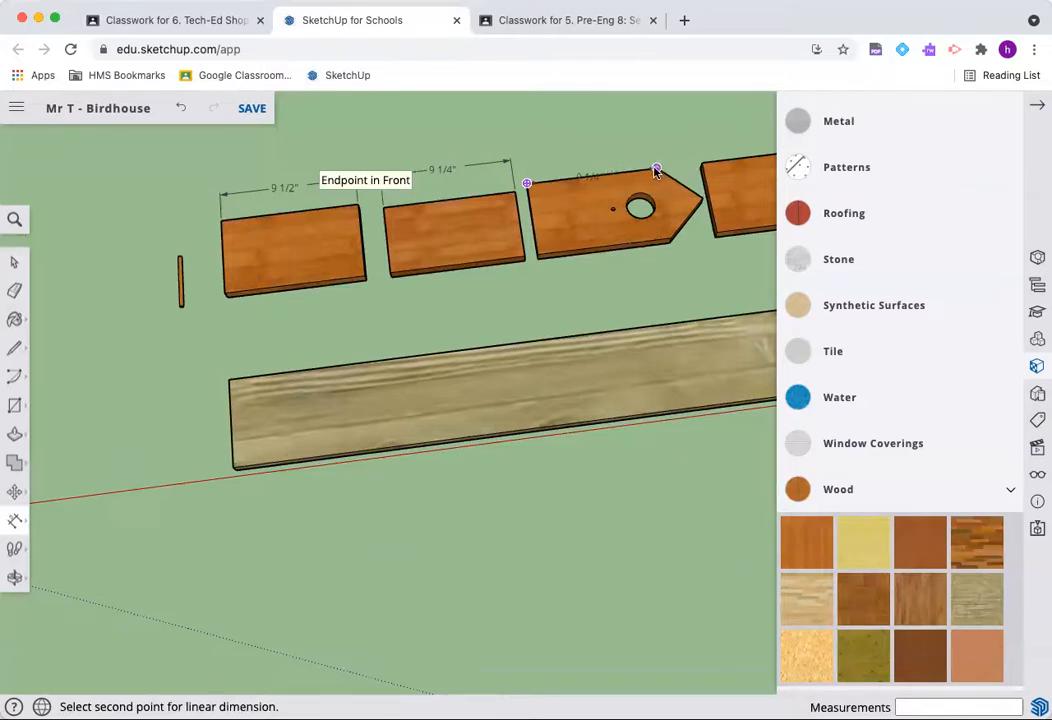
{"action": "left_click", "coordinate": [656, 170]}
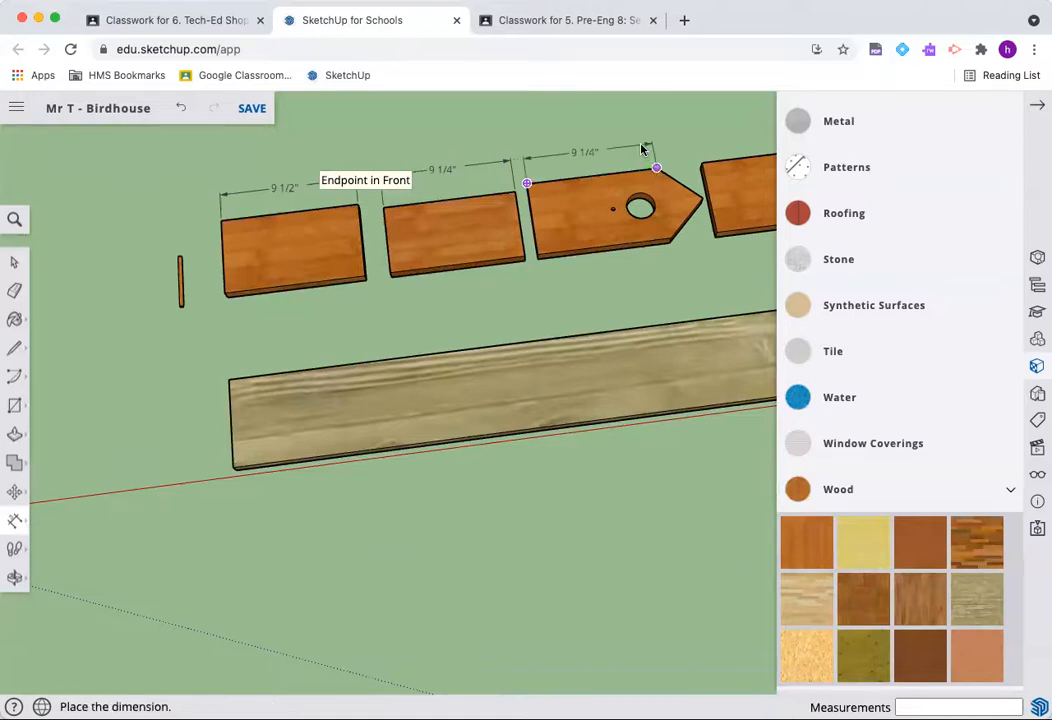
{"action": "left_click", "coordinate": [648, 148]}
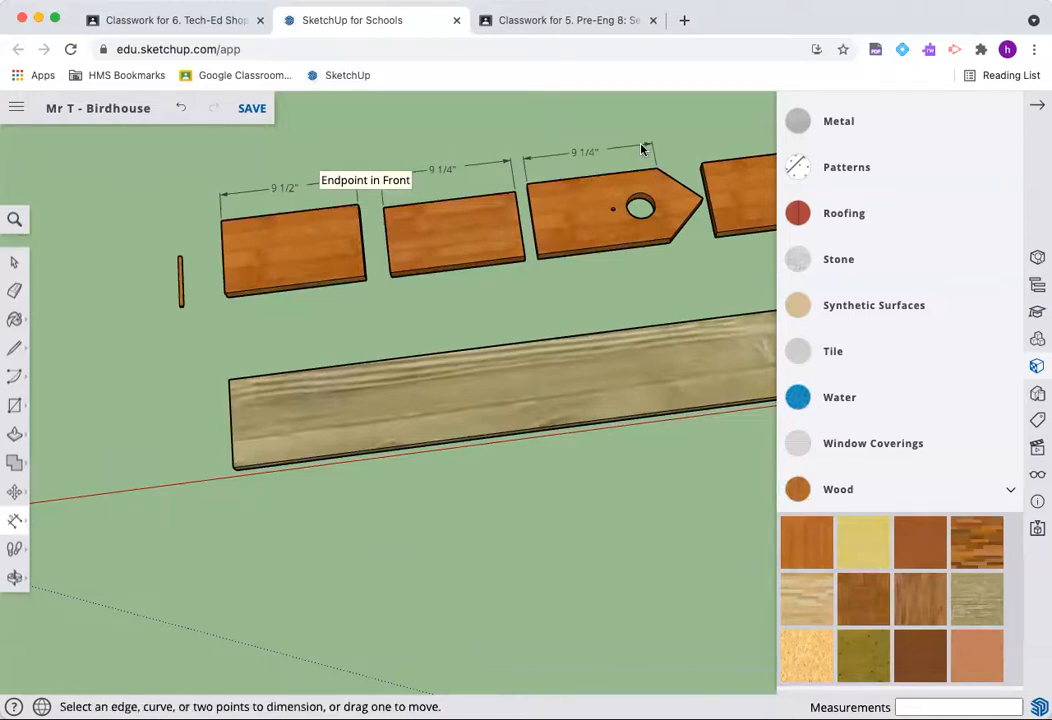
{"action": "left_click", "coordinate": [532, 219]}
{"action": "left_click", "coordinate": [703, 198]}
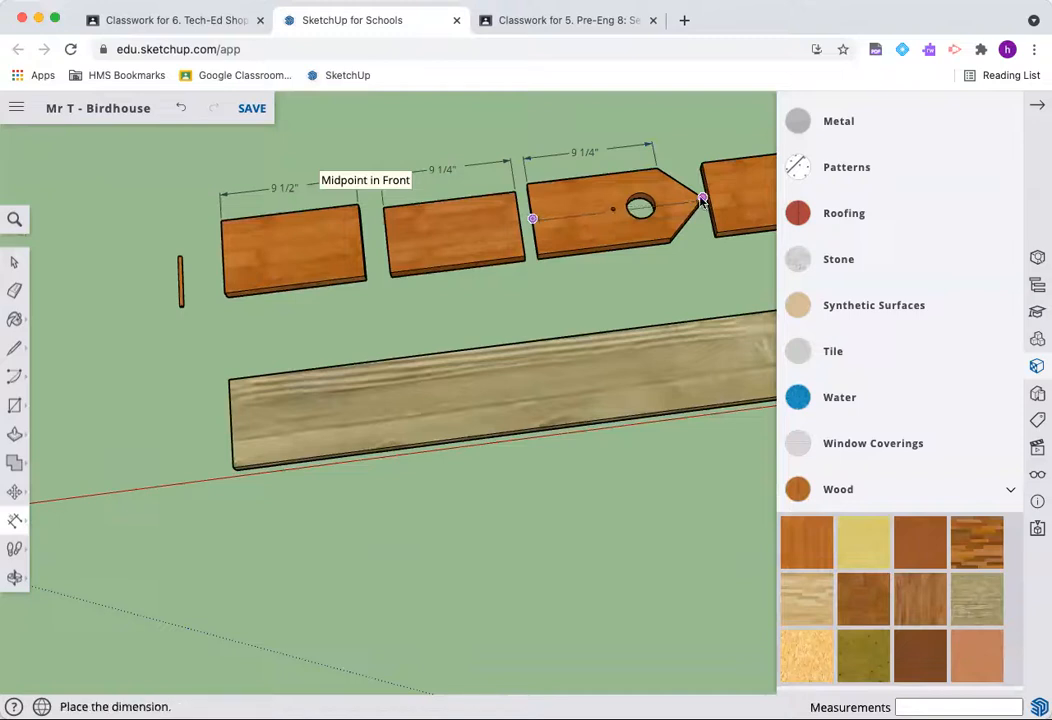
{"action": "left_click", "coordinate": [679, 124]}
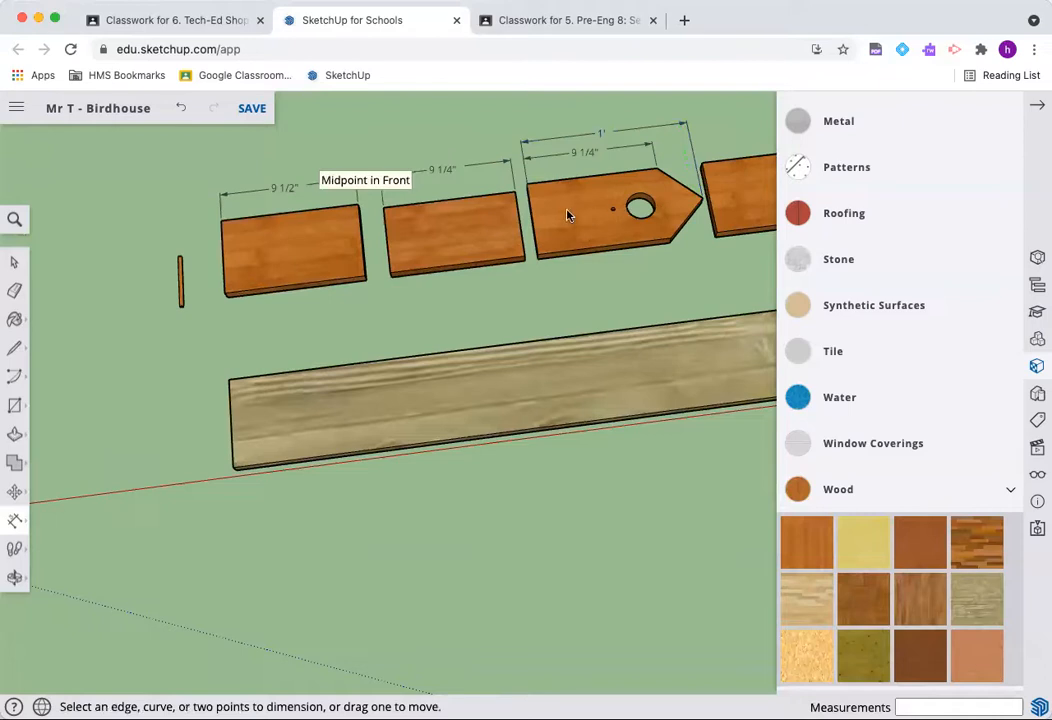
{"action": "left_click", "coordinate": [640, 207]}
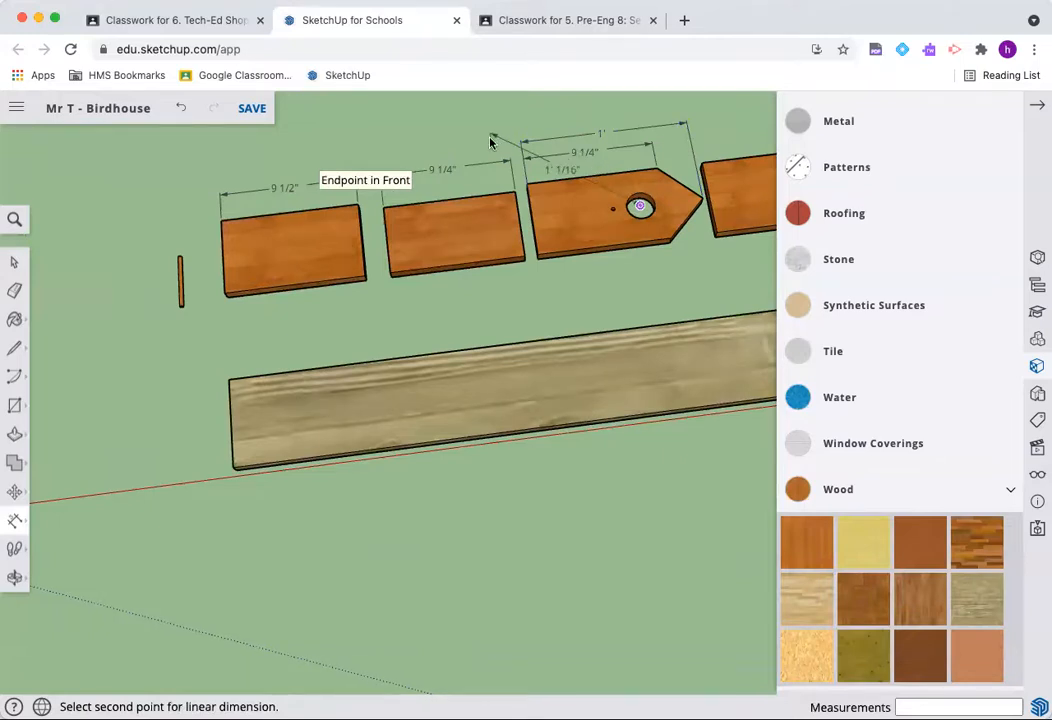
{"action": "key", "text": "Escape"}
Dimension the Back's overall length from flat-end midpoint to peak, plus its straight long edge farthest from the plank, placed closer in.
{"action": "middle_click_drag", "start_coordinate": [441, 169], "coordinate": [293, 215]}
{"action": "scroll", "coordinate": [375, 190], "scroll_direction": "down", "scroll_amount": 3}
{"action": "scroll", "coordinate": [712, 145], "scroll_direction": "up", "scroll_amount": 5}
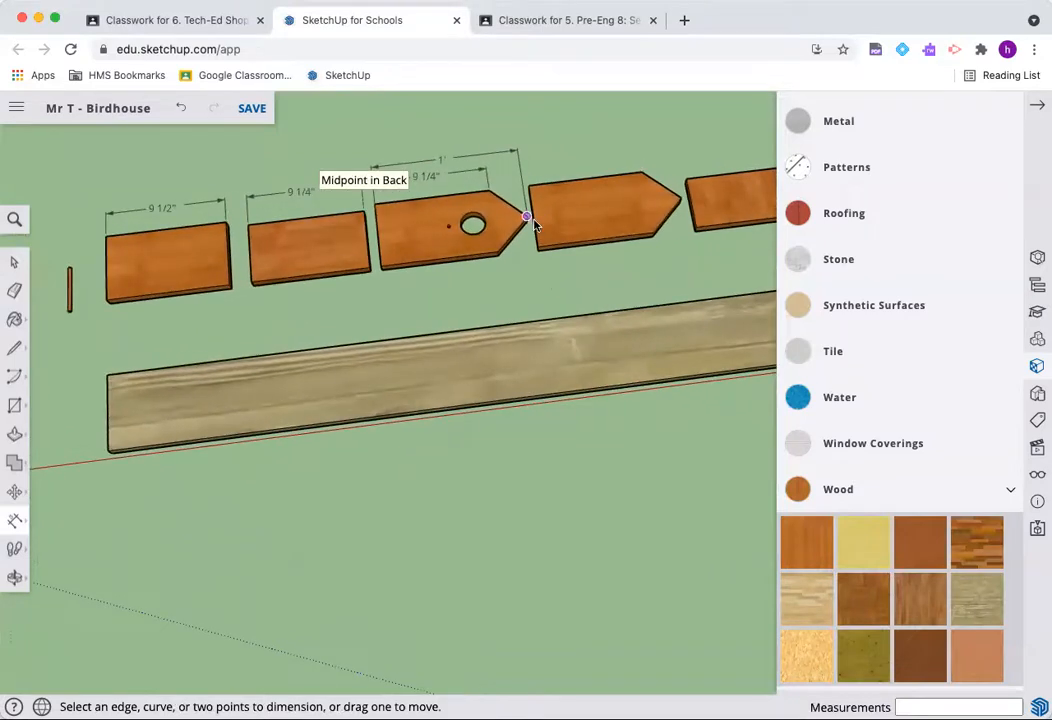
{"action": "left_click", "coordinate": [536, 220]}
{"action": "key", "text": "Escape"}
{"action": "left_click", "coordinate": [538, 224]}
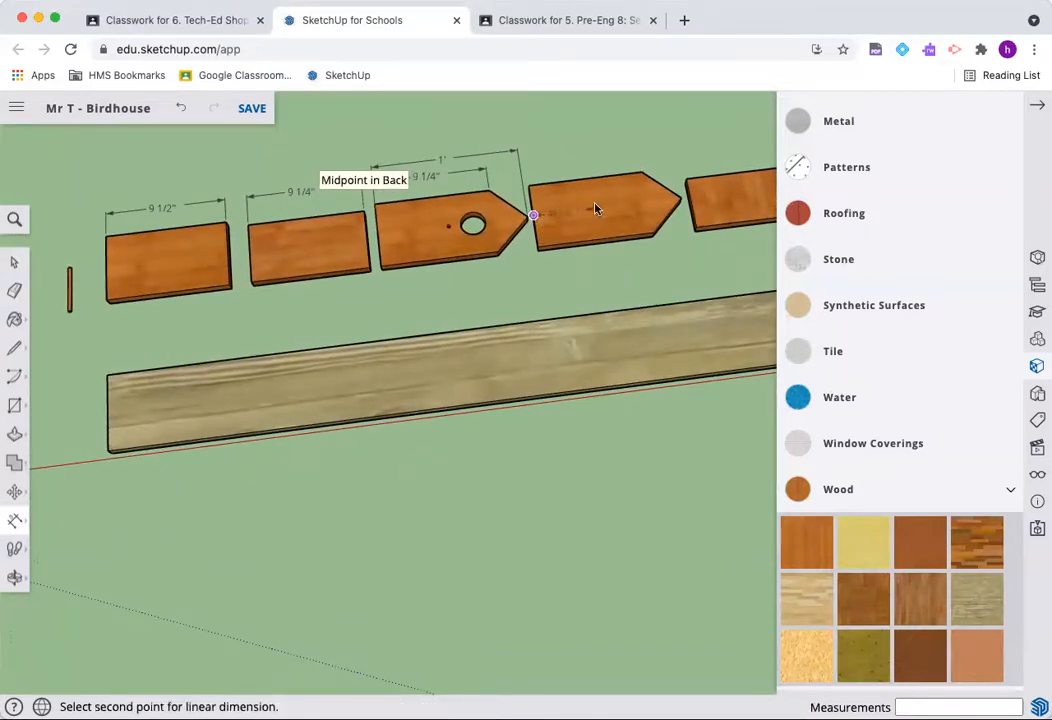
{"action": "left_click", "coordinate": [680, 198]}
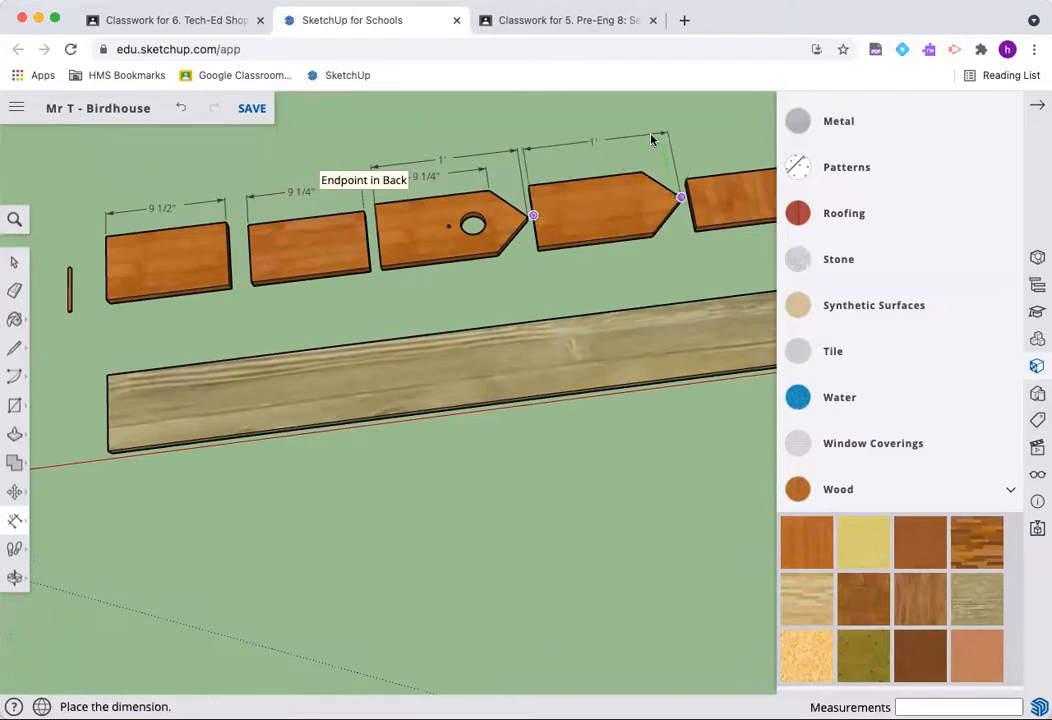
{"action": "left_click", "coordinate": [655, 138]}
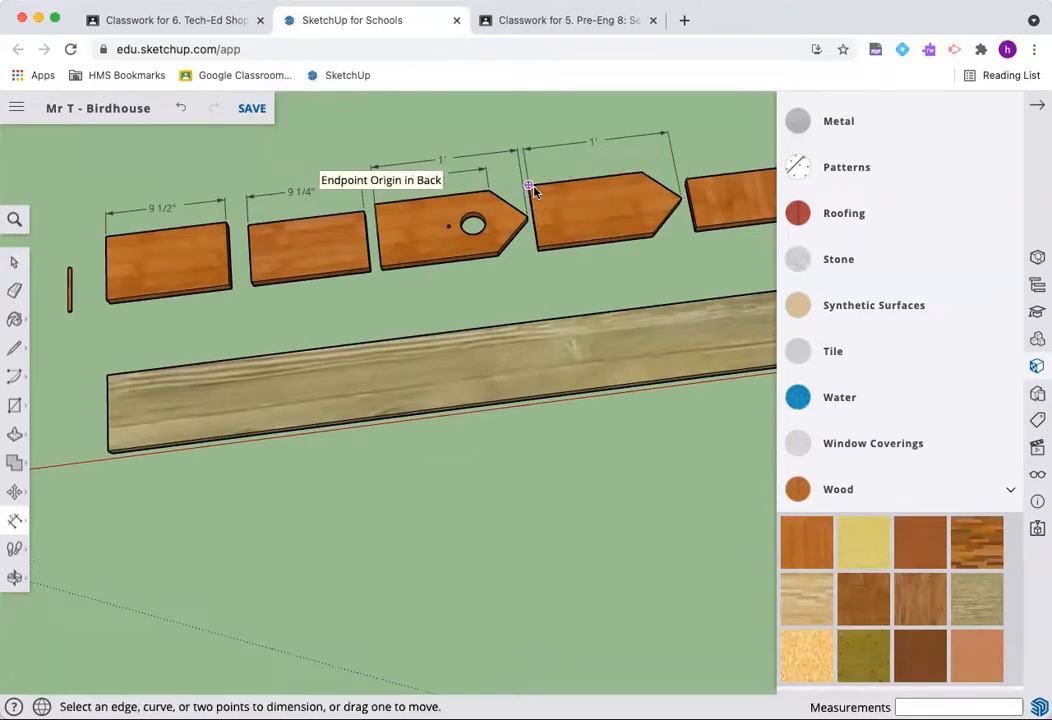
{"action": "left_click", "coordinate": [528, 186]}
{"action": "left_click", "coordinate": [641, 171]}
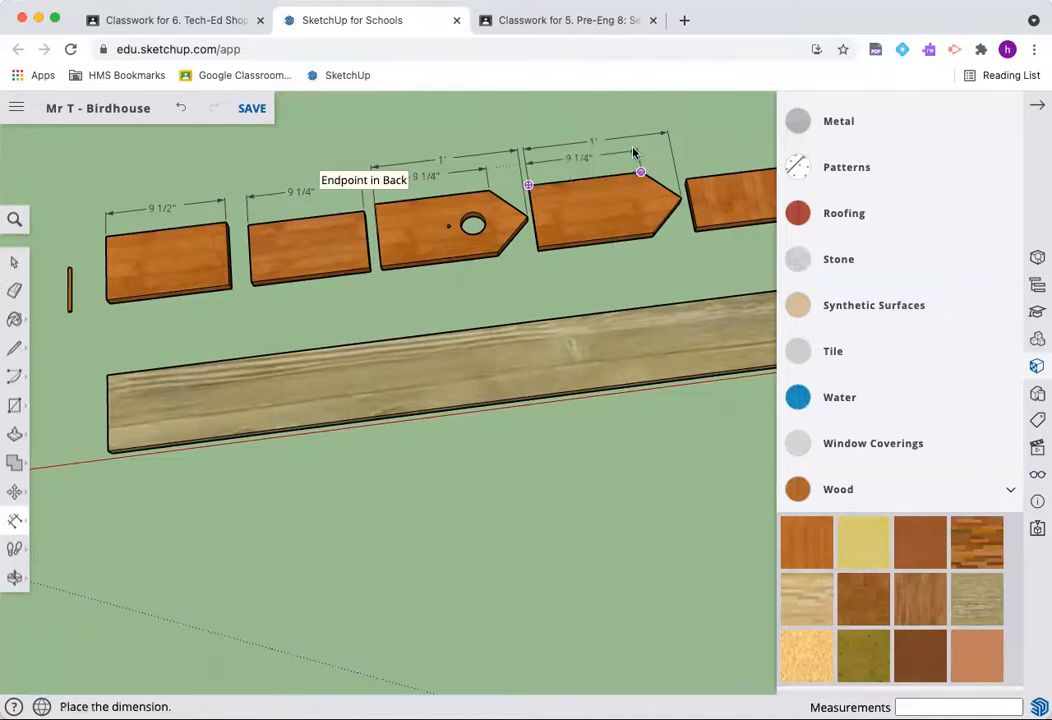
{"action": "left_click", "coordinate": [578, 160]}
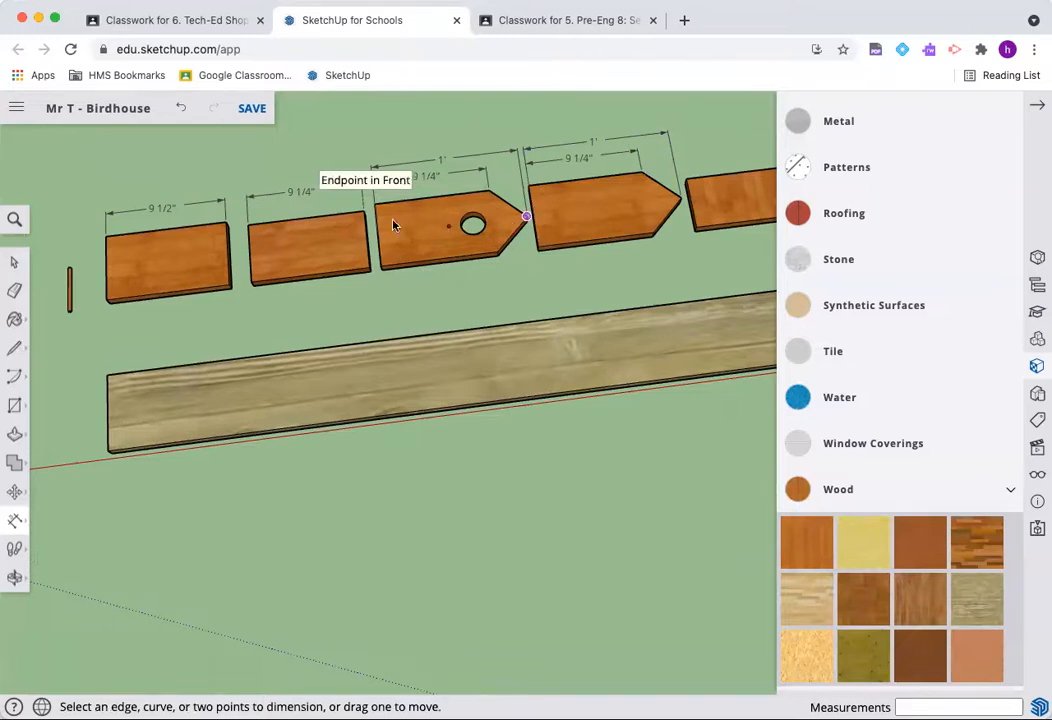
Dimension the Left Roof's long edge farthest from the plank, placing the dimension just outside the board.
{"action": "scroll", "coordinate": [297, 233], "scroll_direction": "down", "scroll_amount": 6}
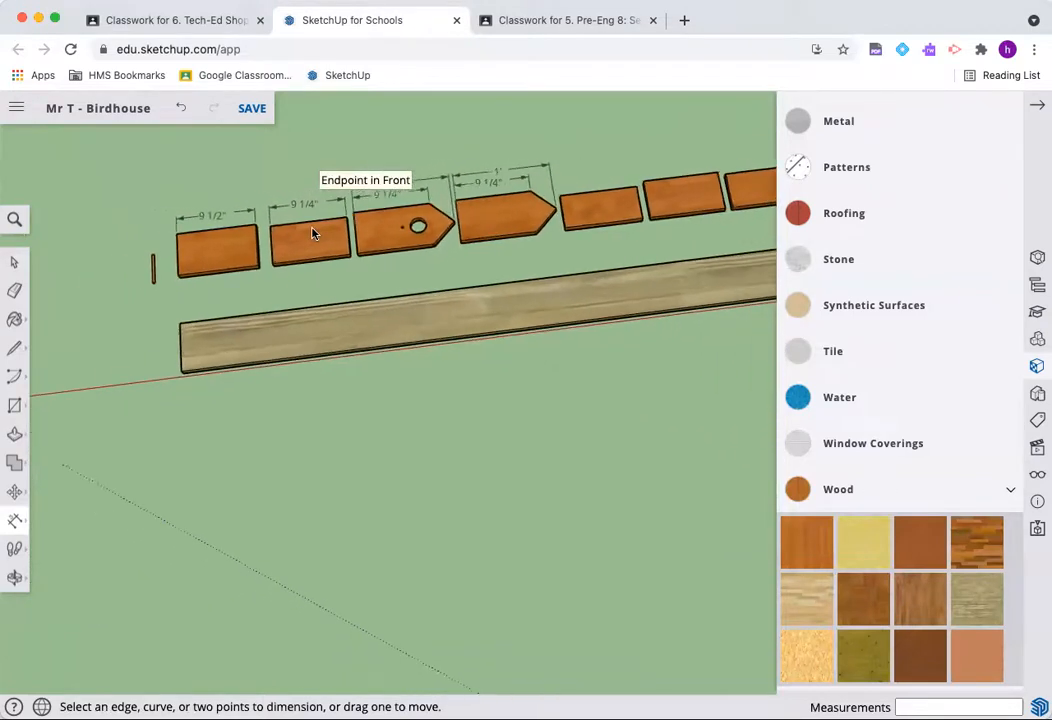
{"action": "scroll", "coordinate": [478, 212], "scroll_direction": "up", "scroll_amount": 4}
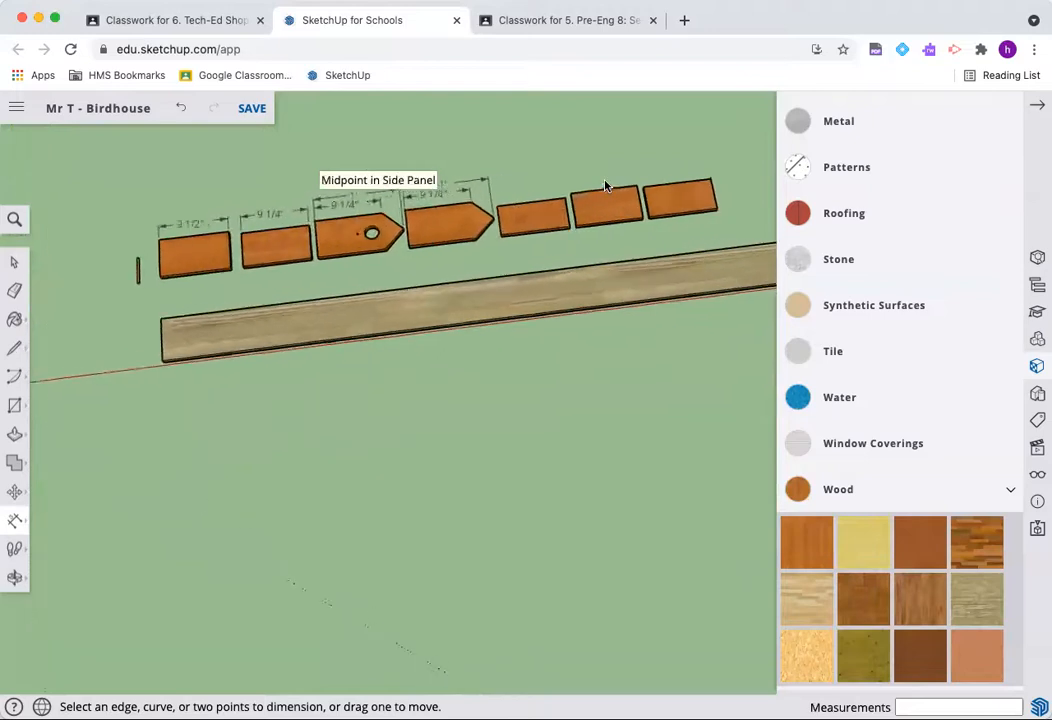
{"action": "left_click", "coordinate": [472, 212]}
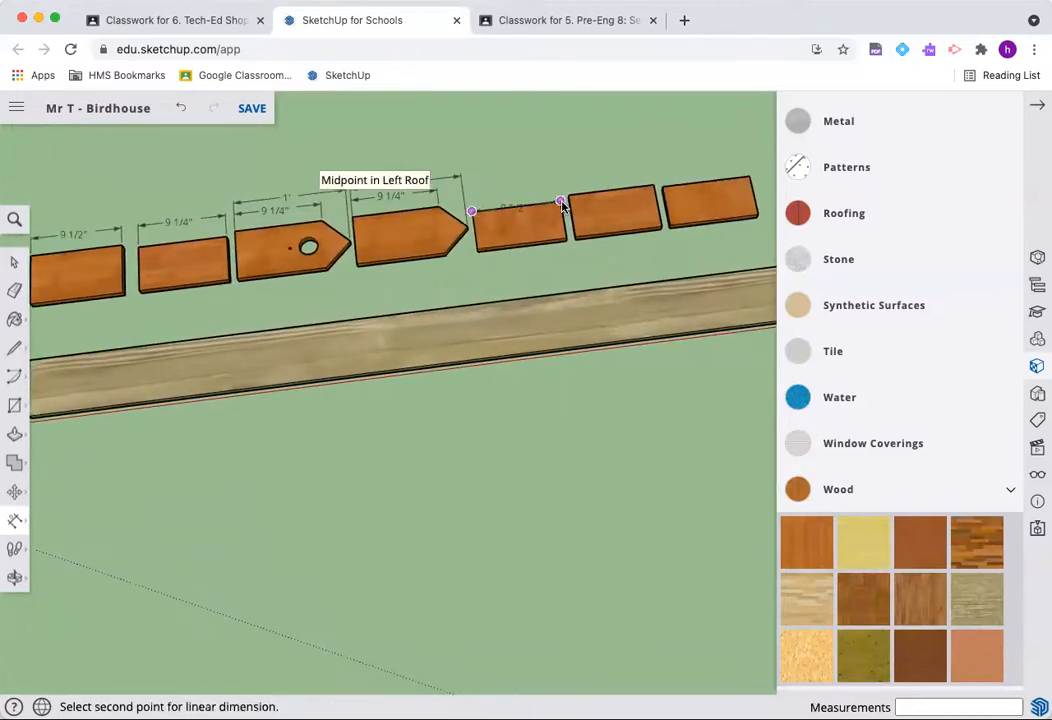
{"action": "left_click", "coordinate": [560, 200]}
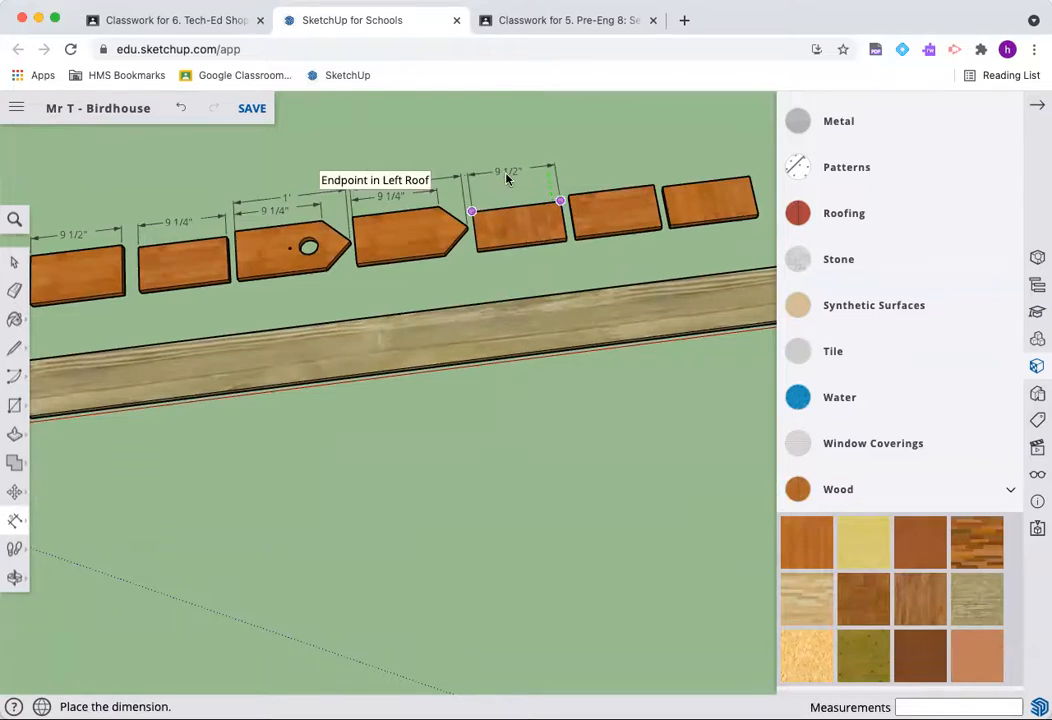
{"action": "left_click", "coordinate": [507, 176]}
Dimension the long edge farthest from the plank on the Side Panel between the two roof boards.
{"action": "left_click", "coordinate": [568, 195]}
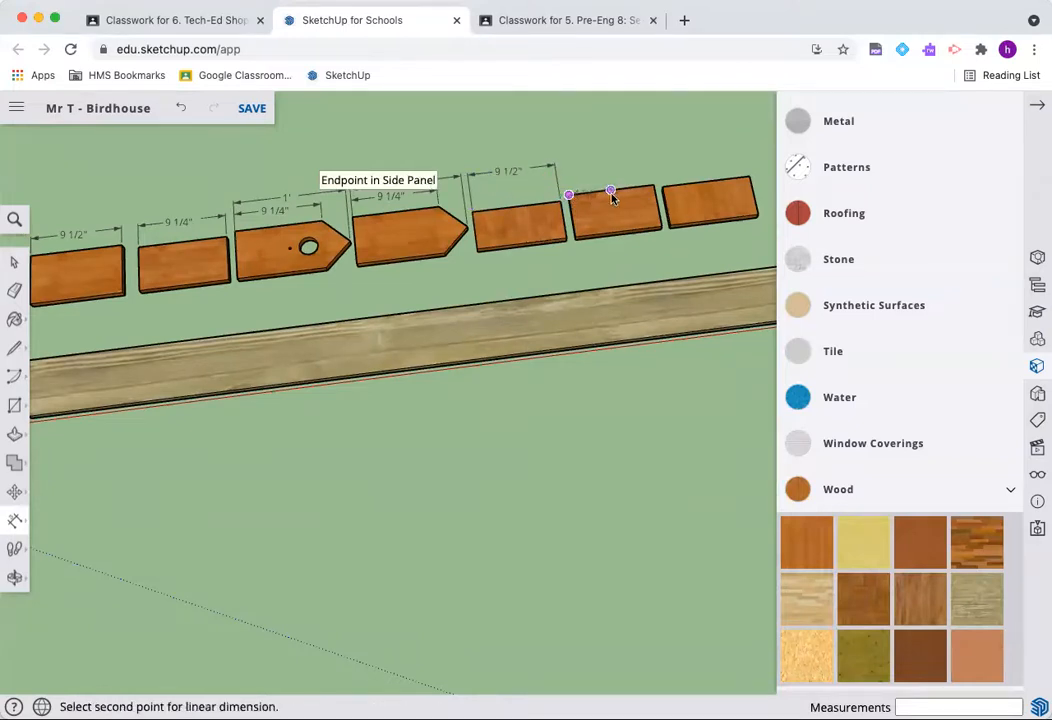
{"action": "left_click", "coordinate": [652, 187]}
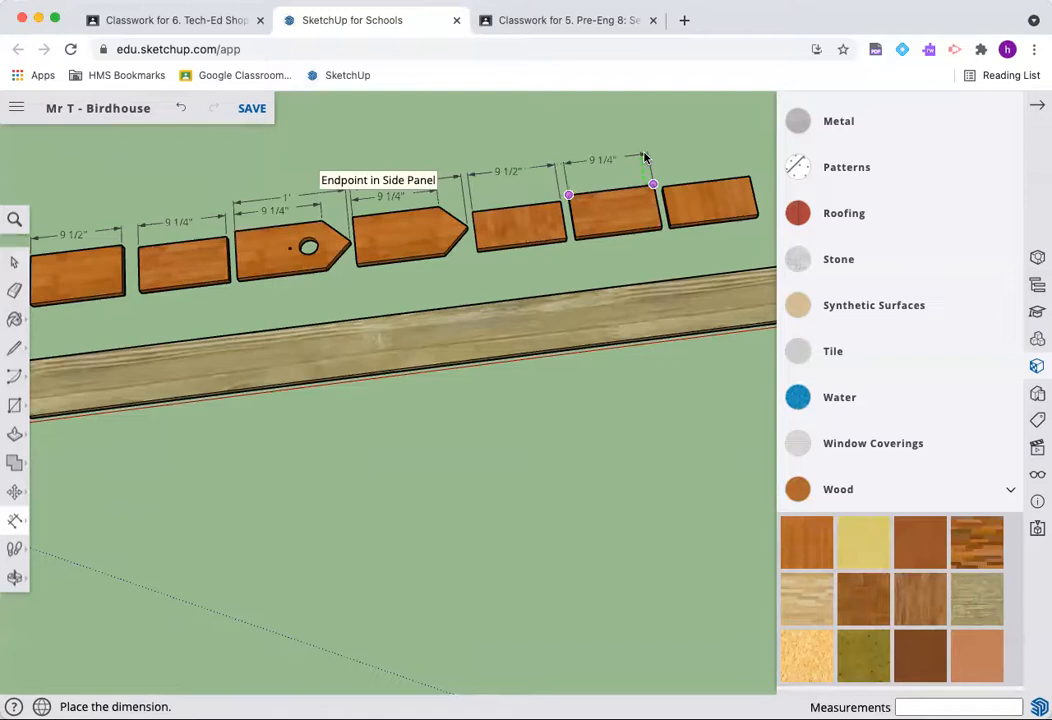
{"action": "left_click", "coordinate": [645, 158]}
Dimension the Right Roof's long edge farthest from the plank and its width, placing the width dimension beyond the board's outer end.
{"action": "left_click", "coordinate": [662, 187]}
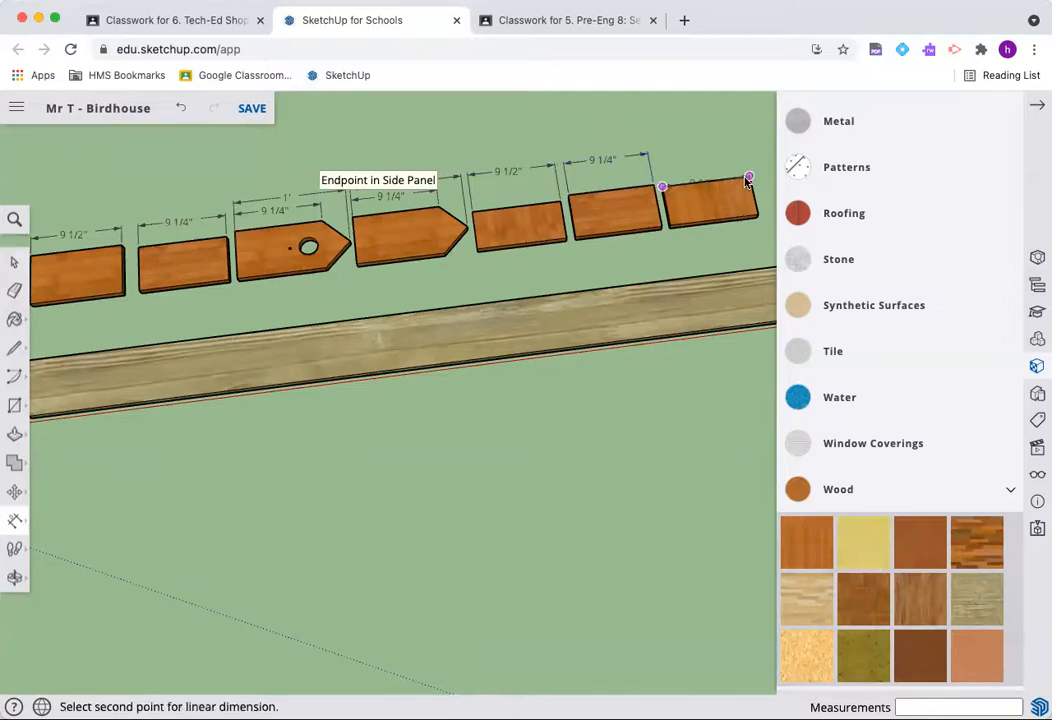
{"action": "left_click", "coordinate": [748, 178]}
{"action": "left_click", "coordinate": [748, 152]}
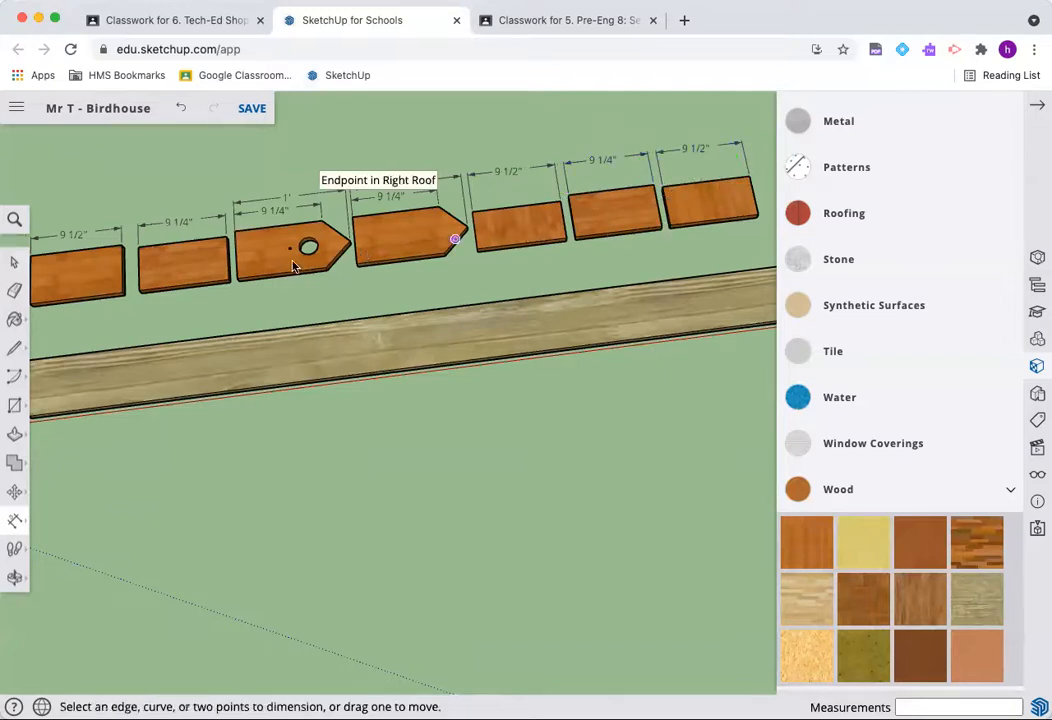
{"action": "scroll", "coordinate": [250, 265], "scroll_direction": "down", "scroll_amount": 3}
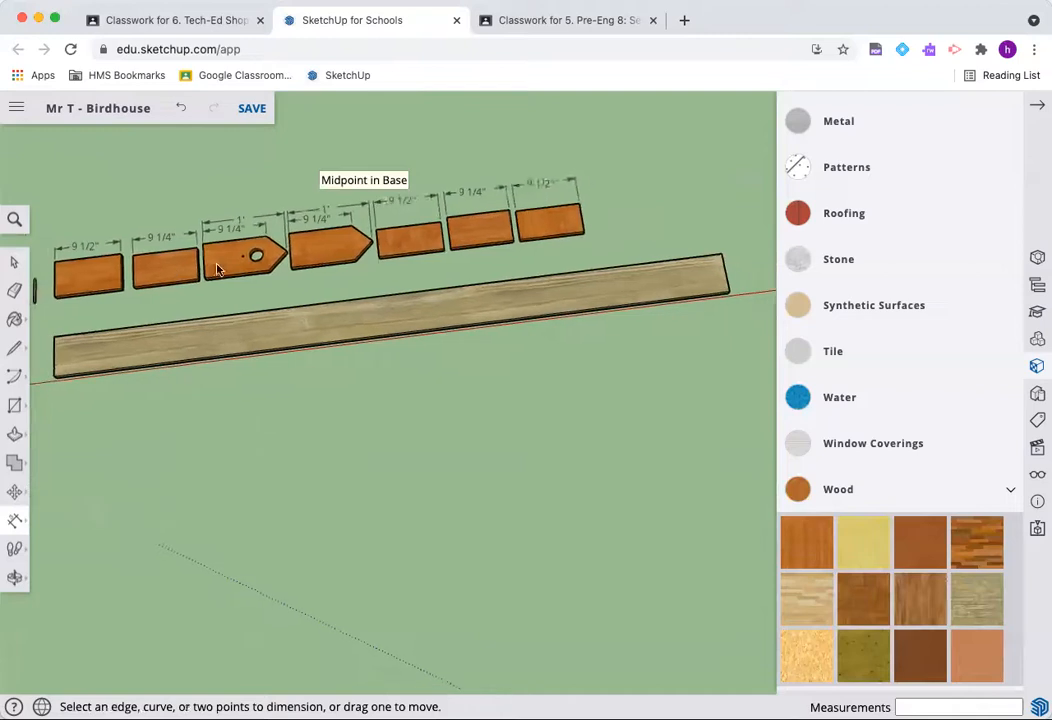
{"action": "left_click", "coordinate": [568, 233]}
{"action": "left_click", "coordinate": [566, 208]}
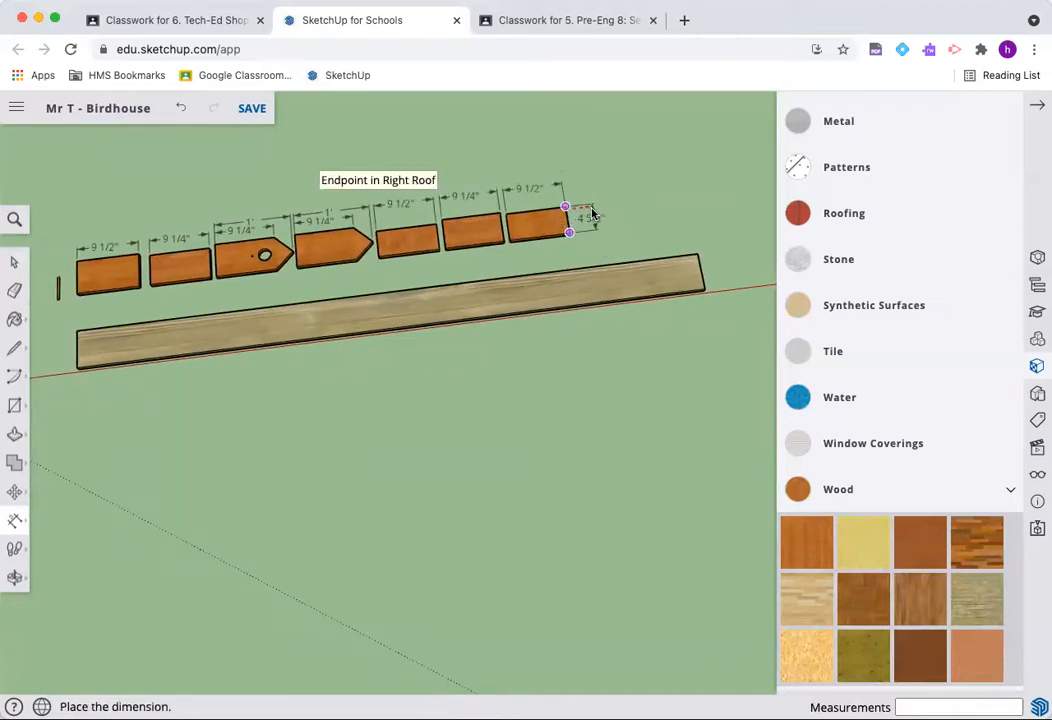
{"action": "left_click", "coordinate": [589, 214]}
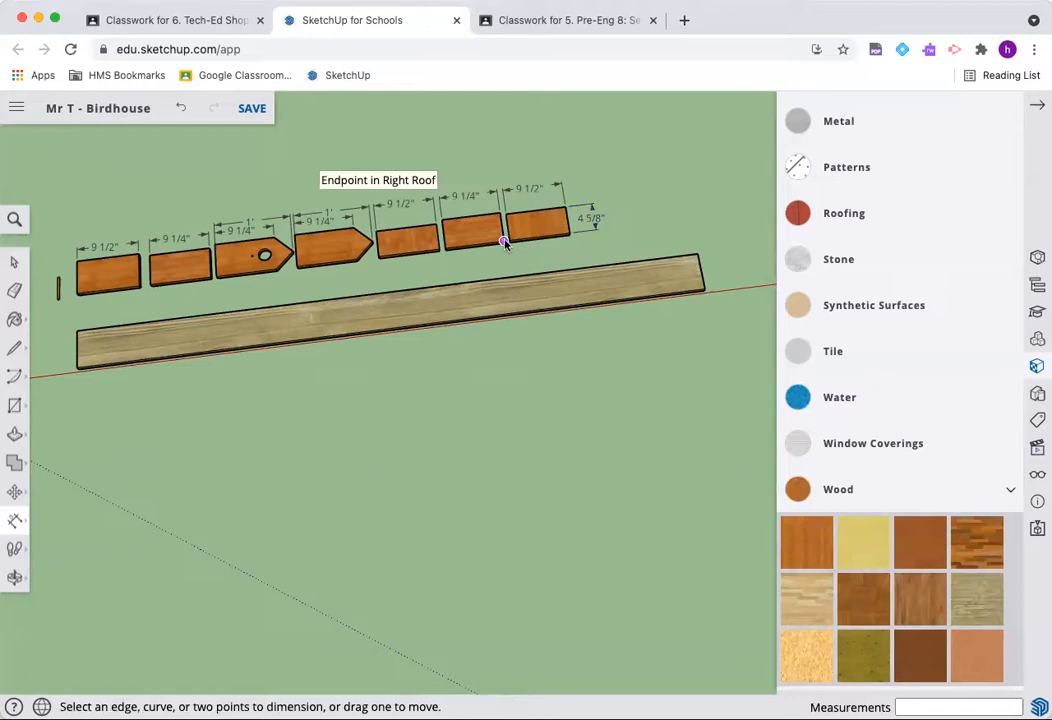
Dimension the width of the Side Panel between the roof boards, placing it just beyond the Right Roof's width dimension.
{"action": "left_click", "coordinate": [504, 241]}
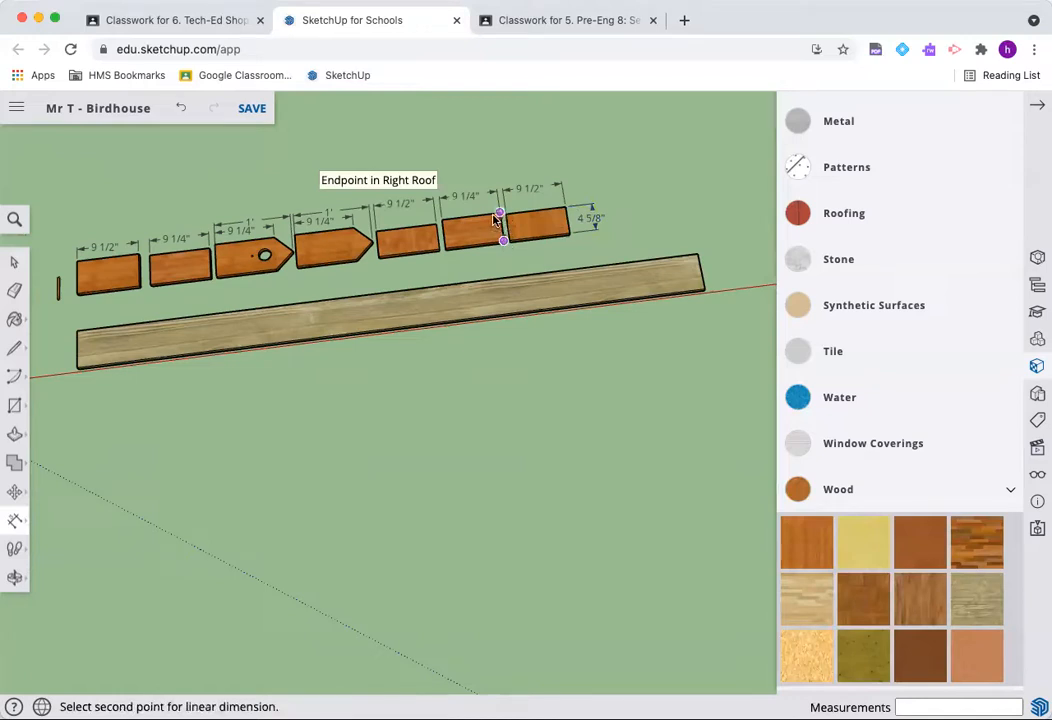
{"action": "left_click", "coordinate": [499, 212]}
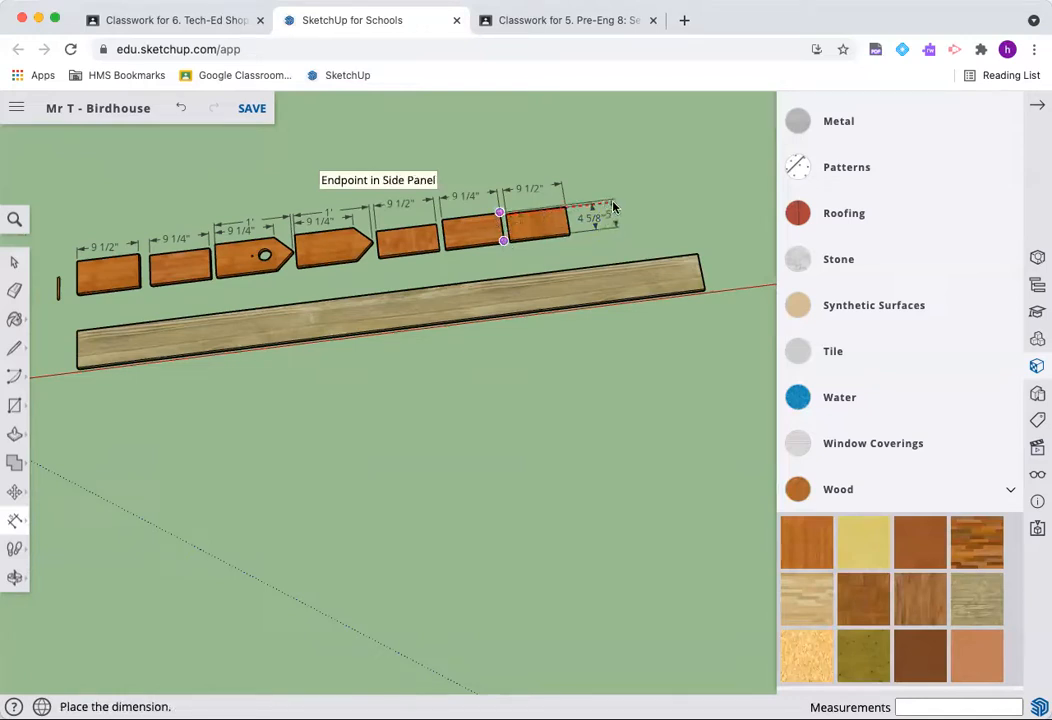
{"action": "left_click", "coordinate": [619, 208]}
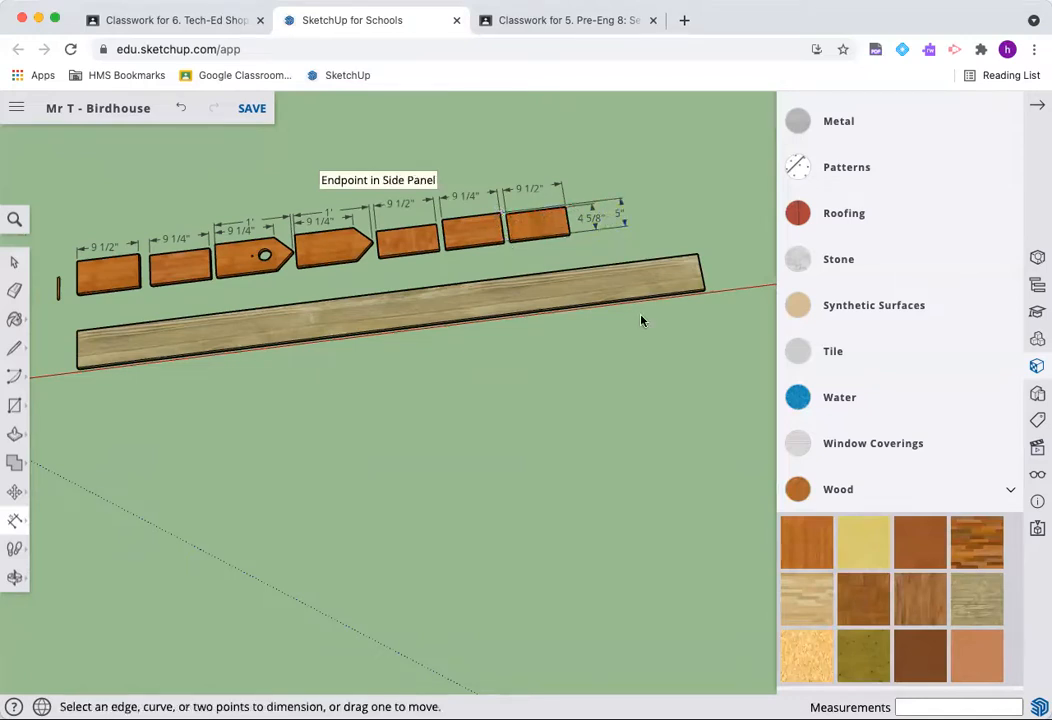
Dimension the Left Roof's width, placing it beyond the Side Panel's width dimension at the outer end of the row.
{"action": "left_click", "coordinate": [439, 247]}
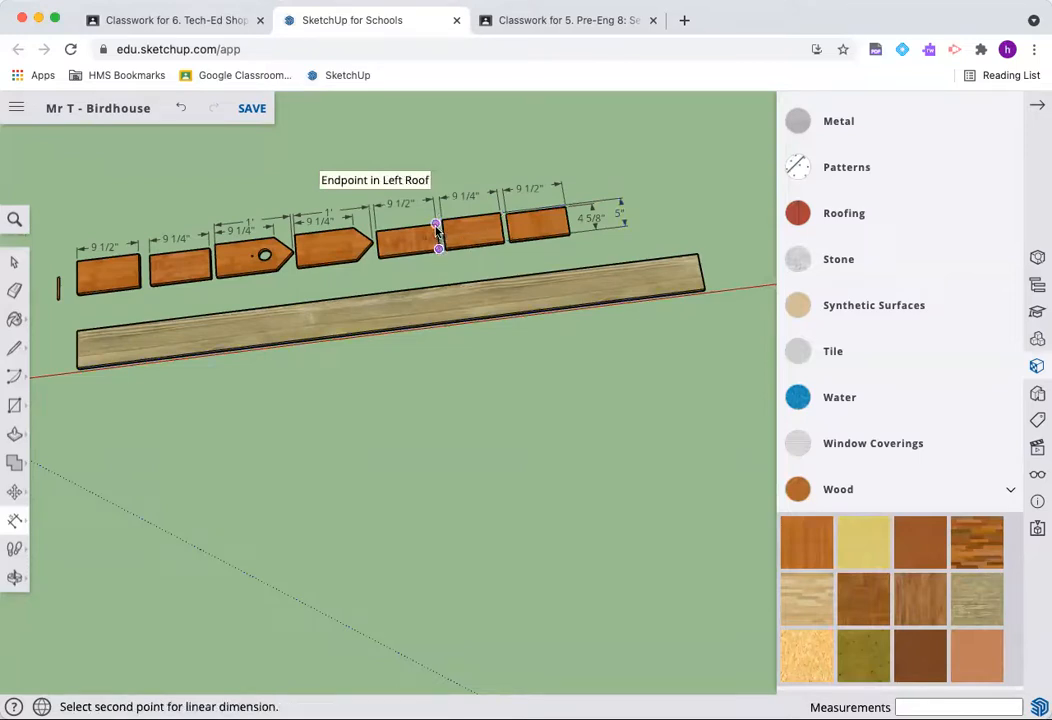
{"action": "left_click", "coordinate": [436, 225]}
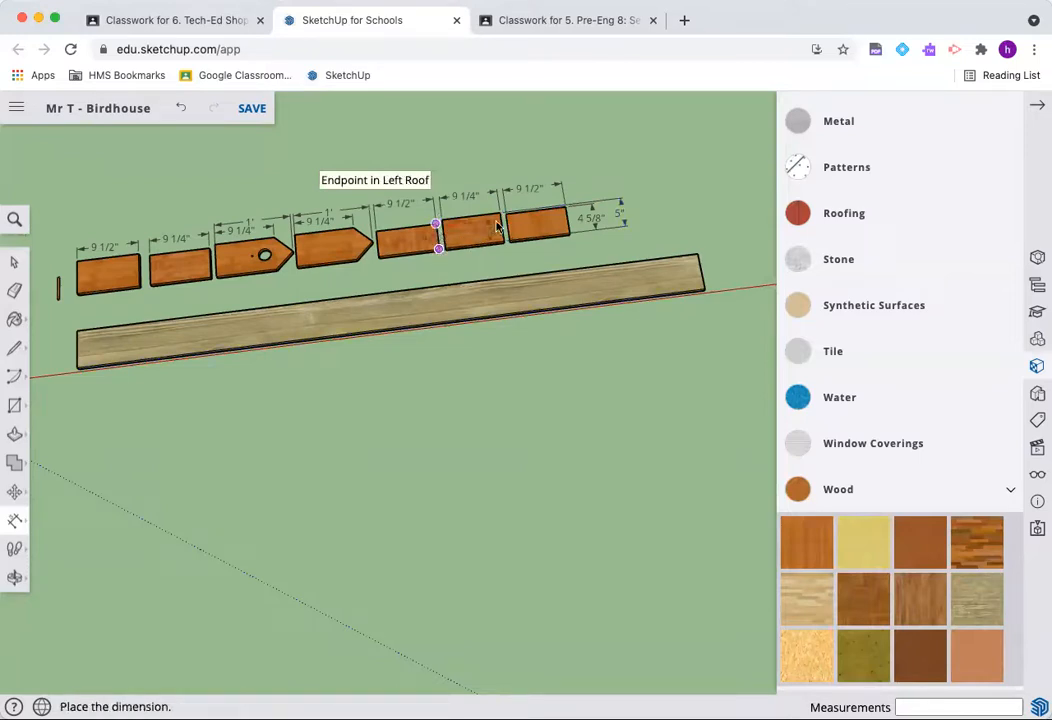
{"action": "left_click", "coordinate": [659, 219]}
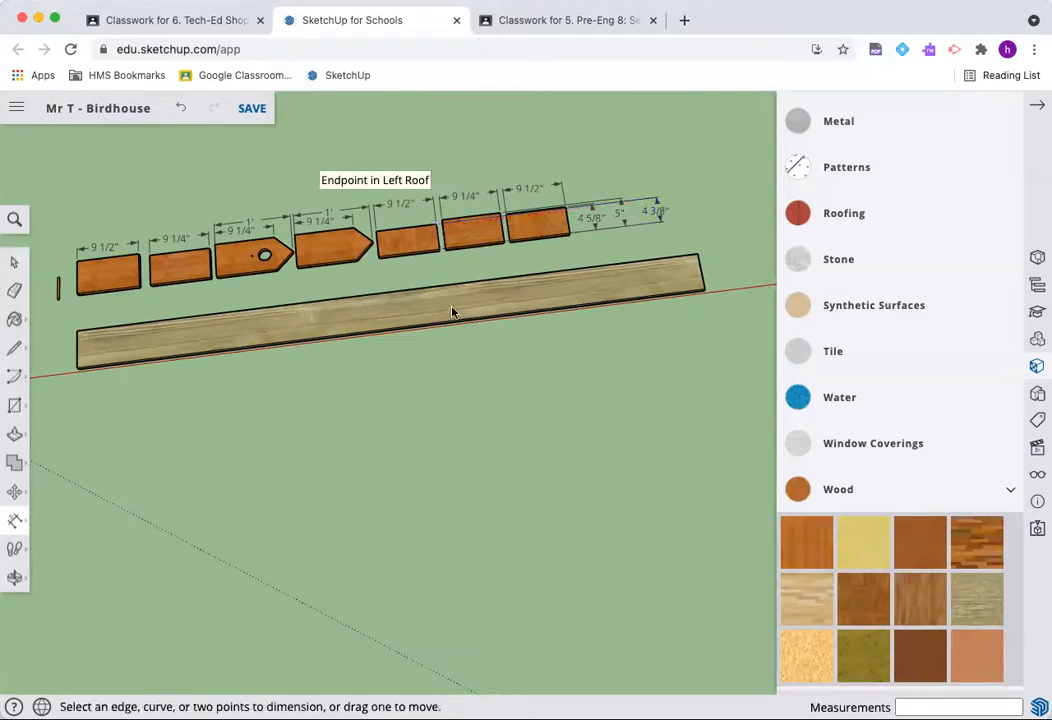
Dimension the Back's width across its shoulder corners, placing it outermost beyond the Left Roof's width dimension.
{"action": "left_click", "coordinate": [355, 260]}
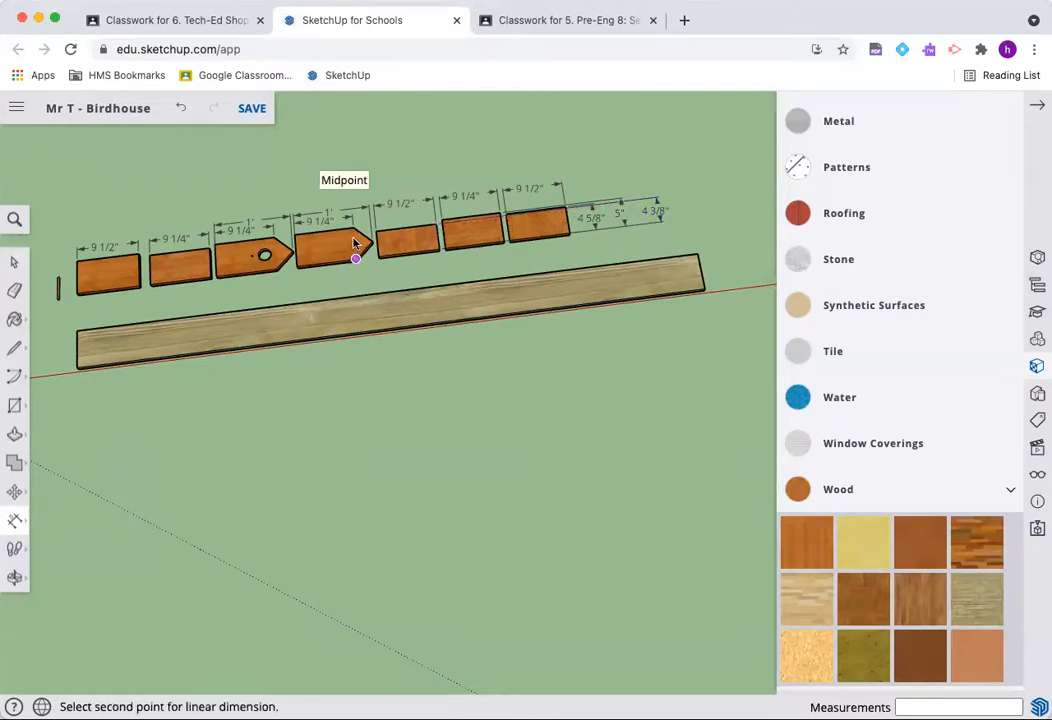
{"action": "left_click", "coordinate": [353, 228]}
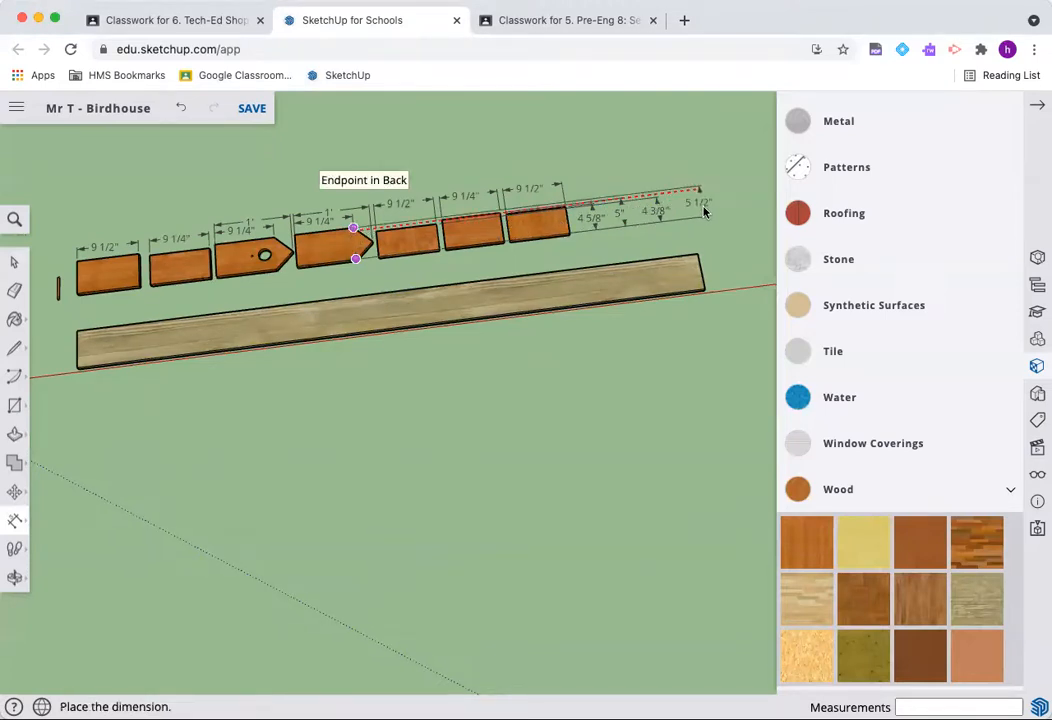
{"action": "left_click", "coordinate": [568, 166]}
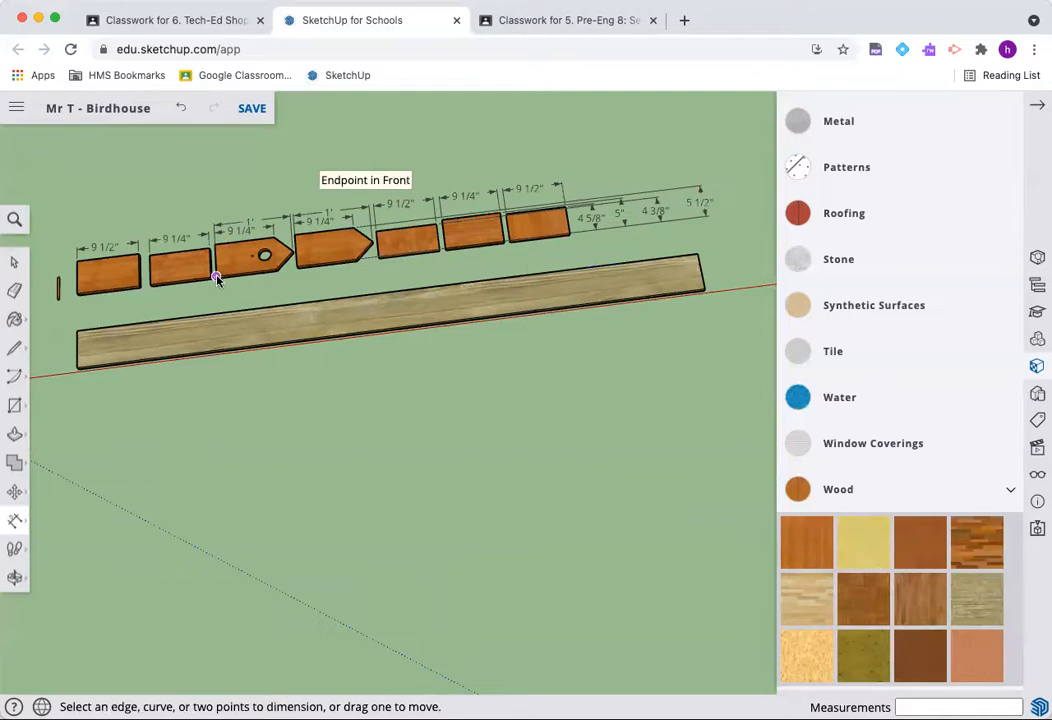
Dimension the Front's width along its square end, placing the dimension beyond the Perch at the Base end of the row.
{"action": "scroll", "coordinate": [216, 279], "scroll_direction": "down", "scroll_amount": 5}
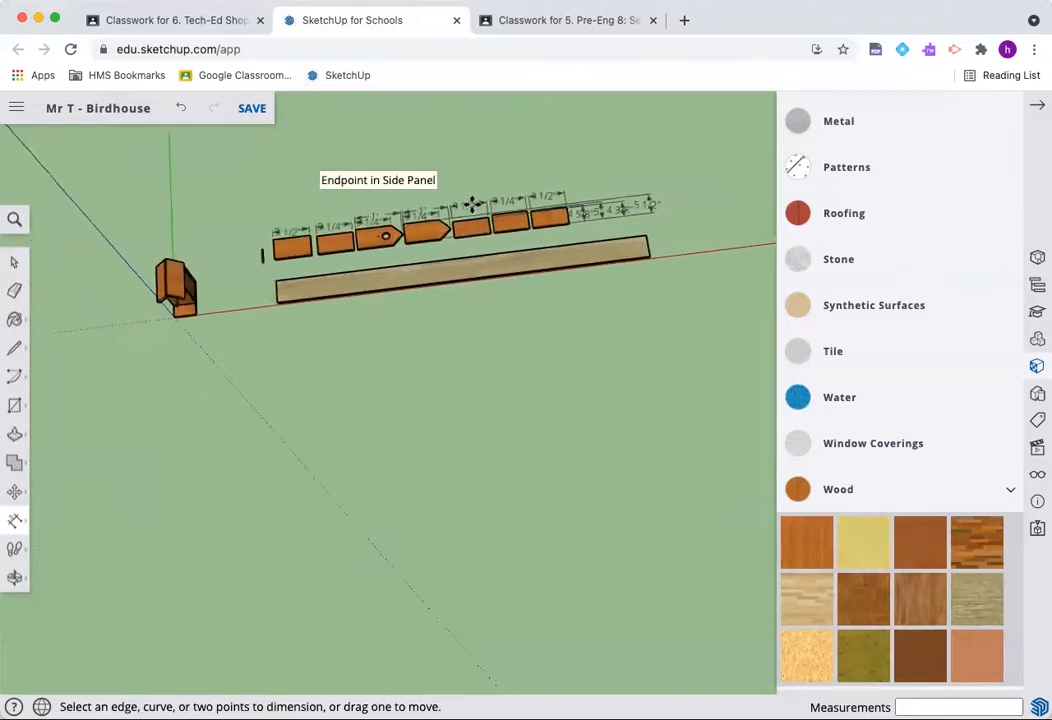
{"action": "scroll", "coordinate": [393, 238], "scroll_direction": "up", "scroll_amount": 5}
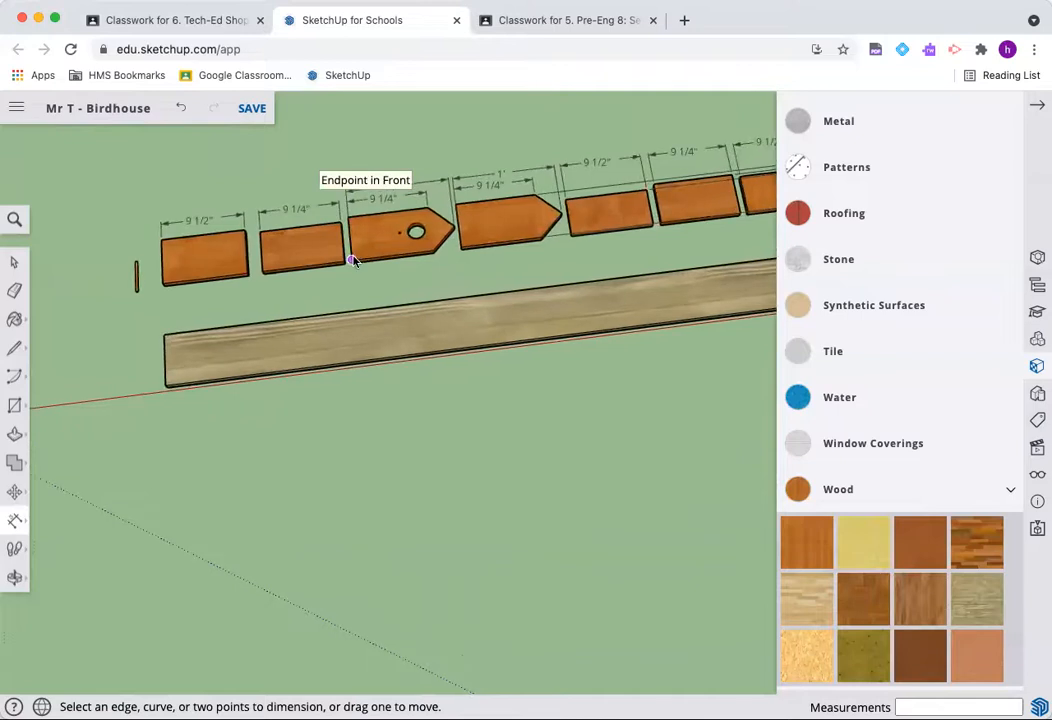
{"action": "left_click", "coordinate": [351, 233]}
{"action": "left_click", "coordinate": [347, 217]}
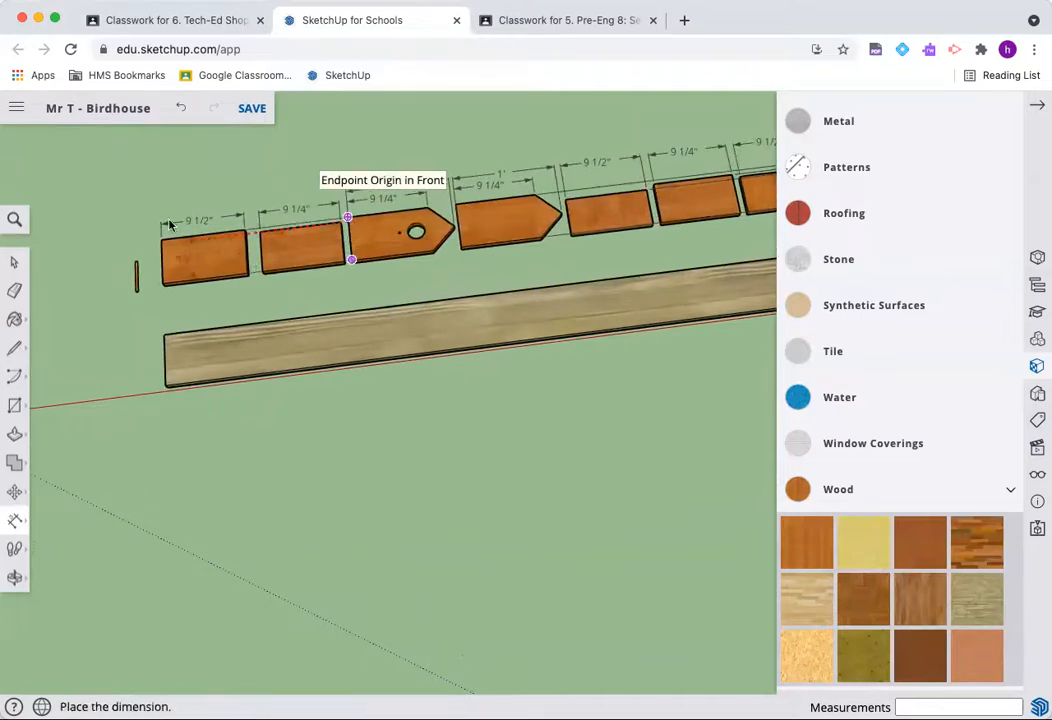
{"action": "left_click", "coordinate": [96, 232]}
Dimension the Base's width along its edge nearest the Perch, placing it in line with the Front's width dimension.
{"action": "left_click", "coordinate": [162, 284]}
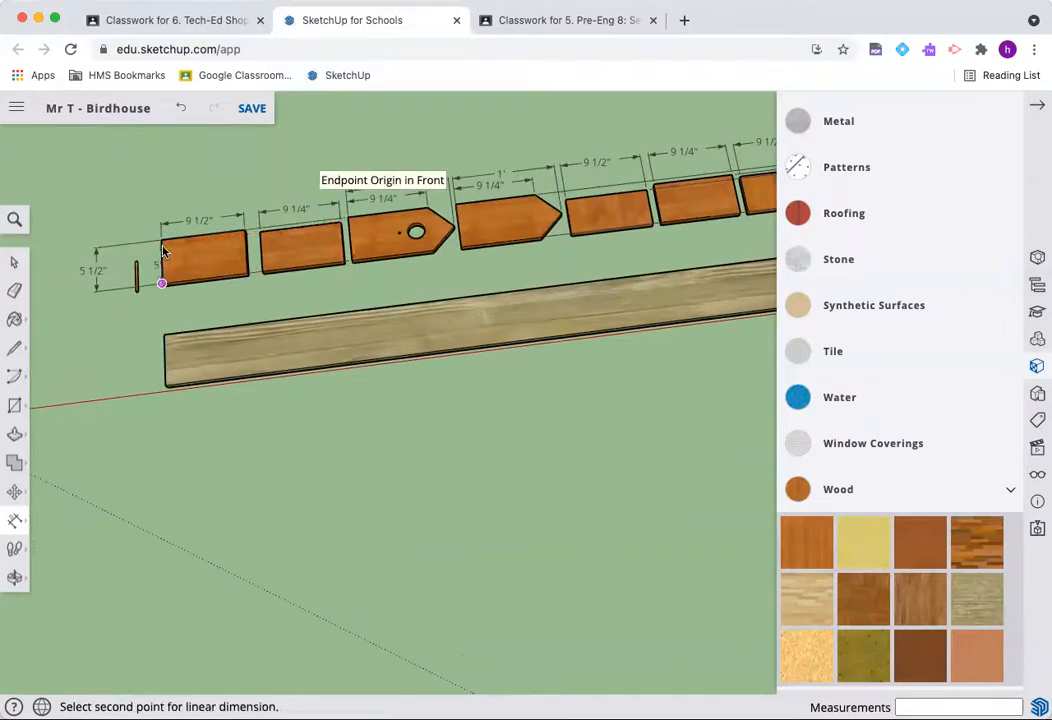
{"action": "left_click", "coordinate": [161, 241]}
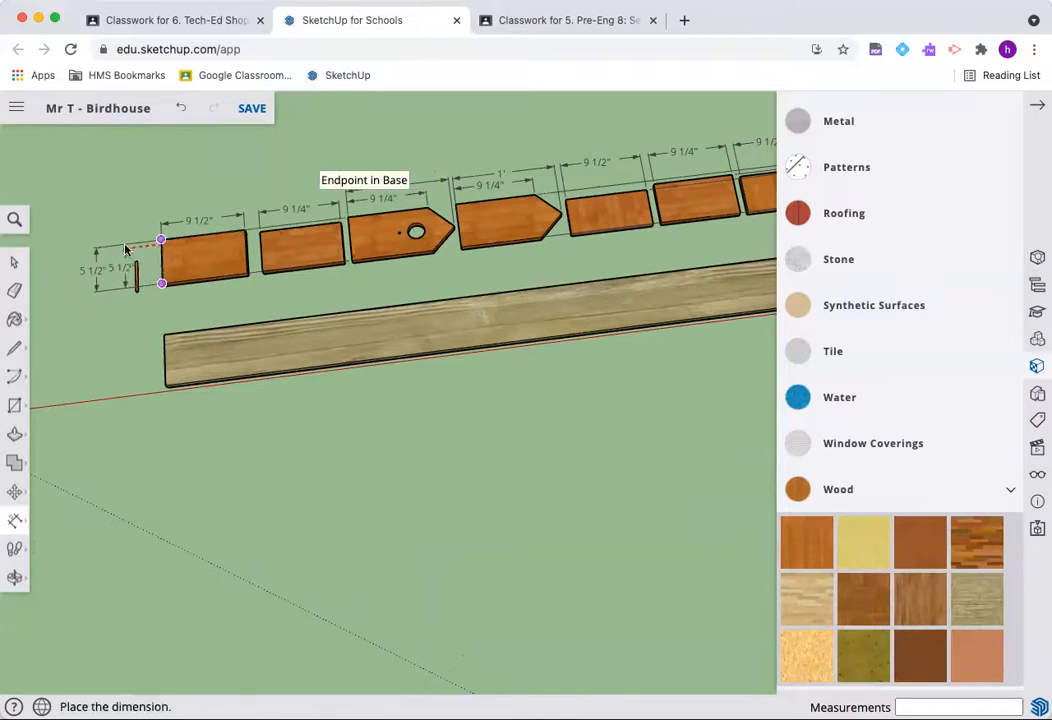
{"action": "left_click", "coordinate": [98, 250]}
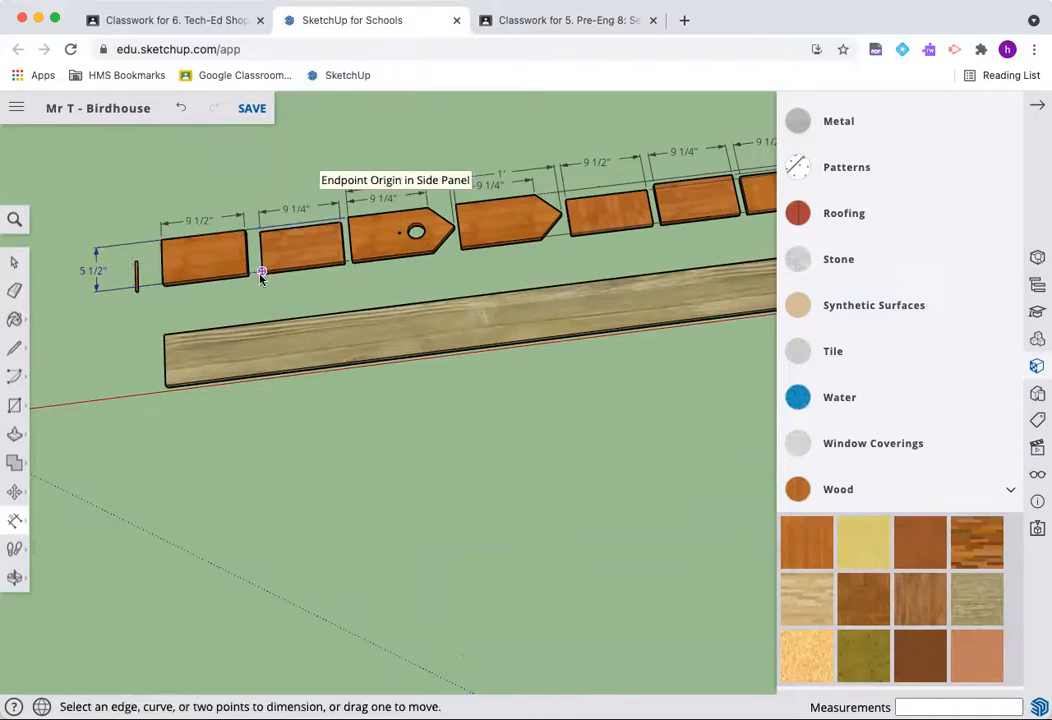
Dimension the width of the Side Panel between the Base and Front, placing it between the Perch and the Base's width dimension.
{"action": "left_click", "coordinate": [261, 272]}
{"action": "left_click", "coordinate": [259, 232]}
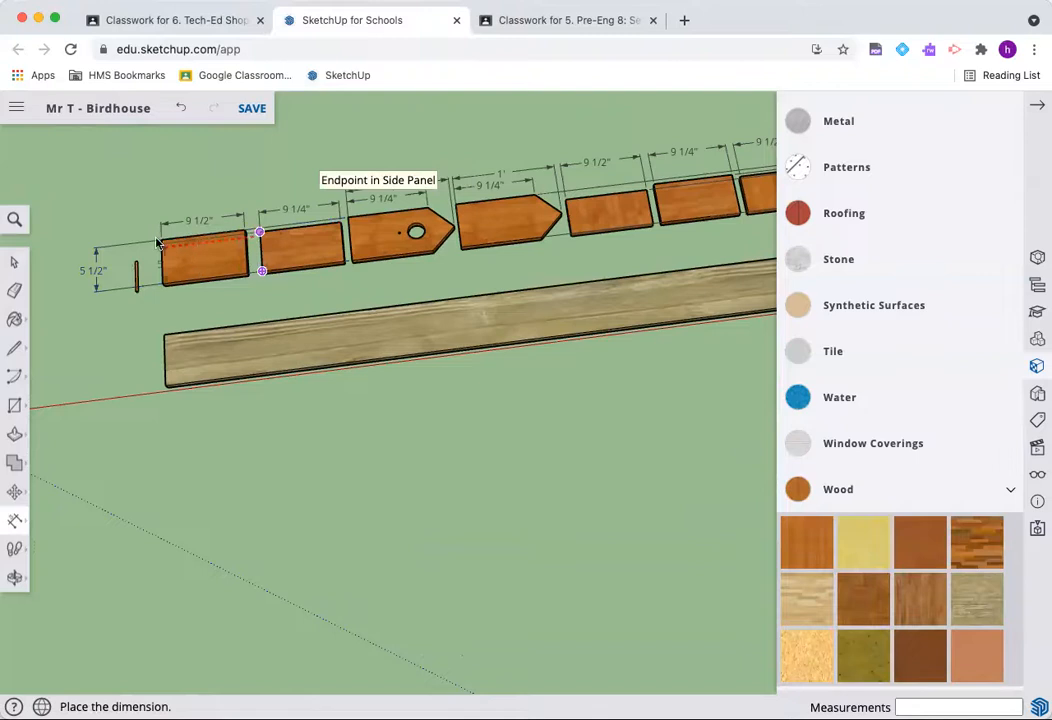
{"action": "left_click", "coordinate": [98, 202]}
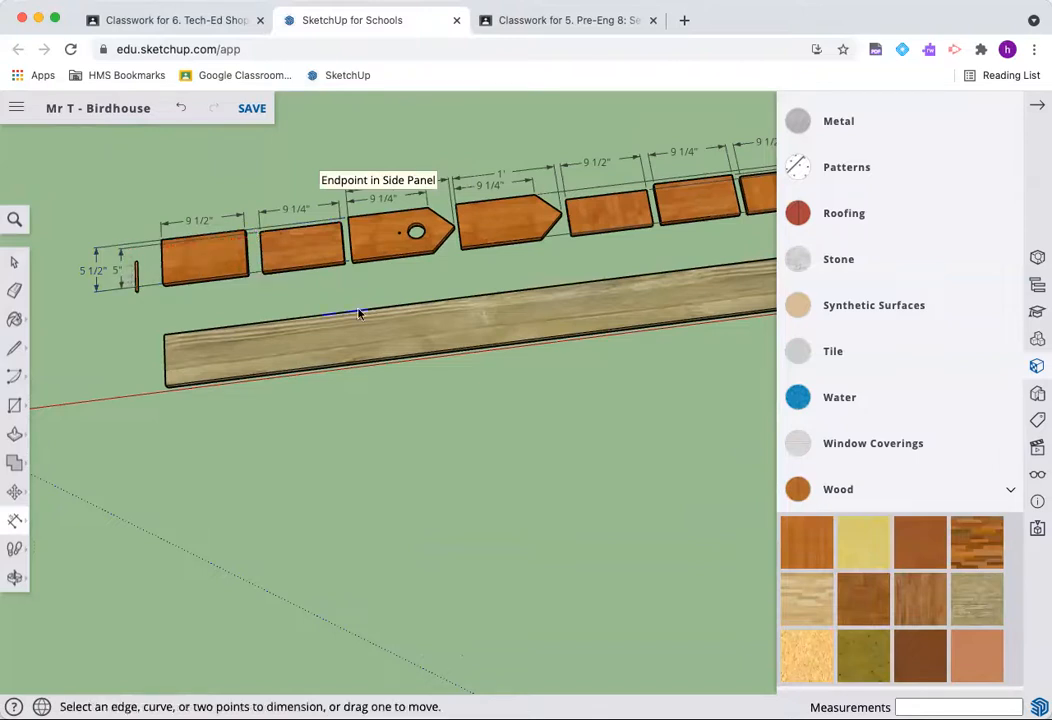
Check the dimensions along the row of pieces and save the birdhouse model.
{"action": "scroll", "coordinate": [249, 268], "scroll_direction": "down", "scroll_amount": 5}
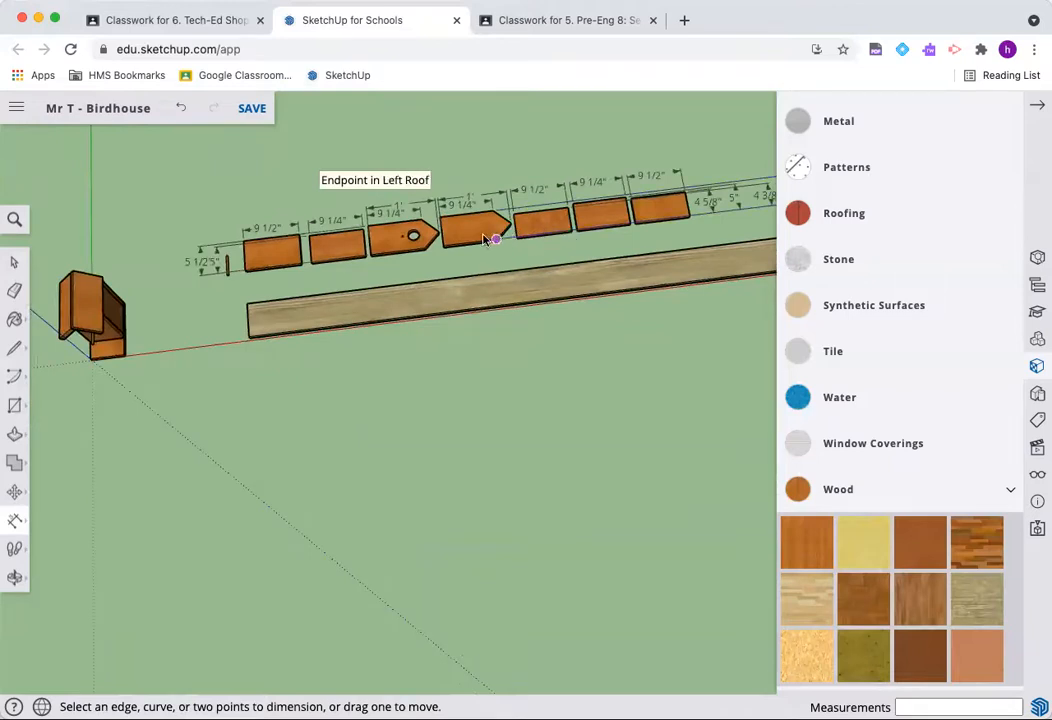
{"action": "scroll", "coordinate": [550, 228], "scroll_direction": "down", "scroll_amount": 2}
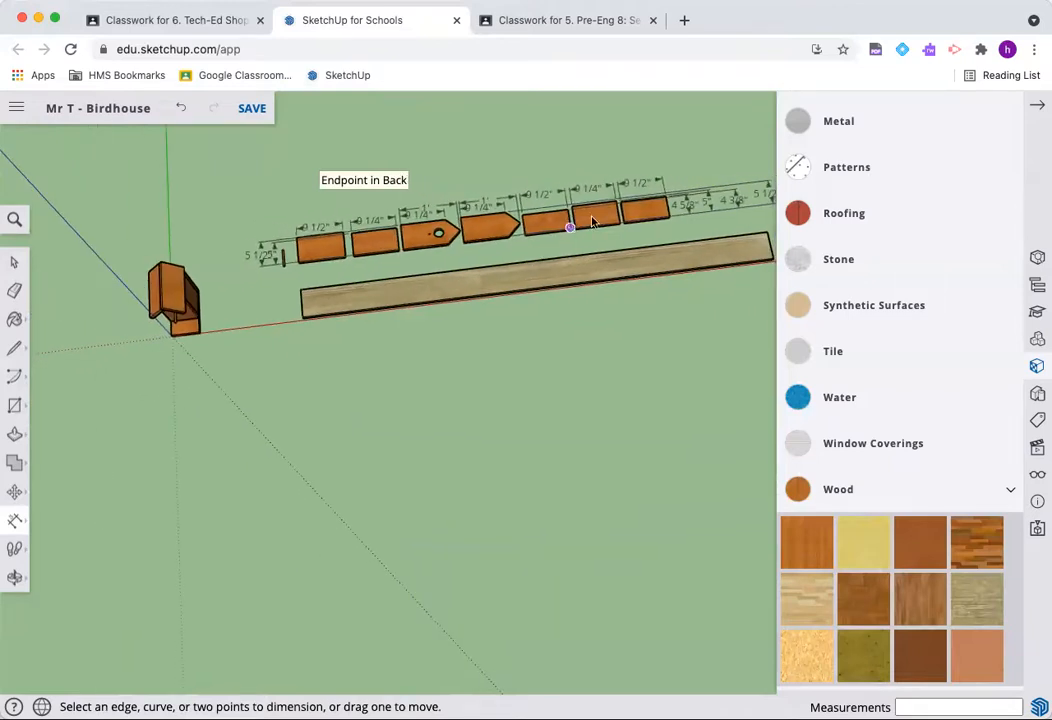
{"action": "scroll", "coordinate": [648, 212], "scroll_direction": "up", "scroll_amount": 2}
{"action": "scroll", "coordinate": [648, 212], "scroll_direction": "up", "scroll_amount": 2}
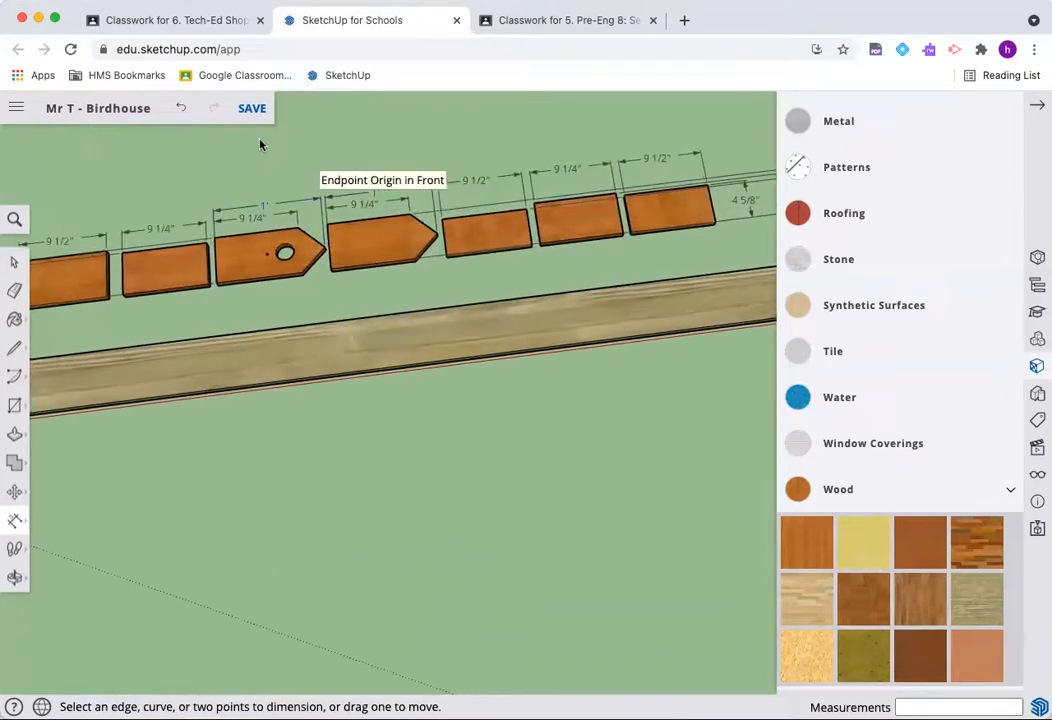
{"action": "left_click", "coordinate": [251, 108]}
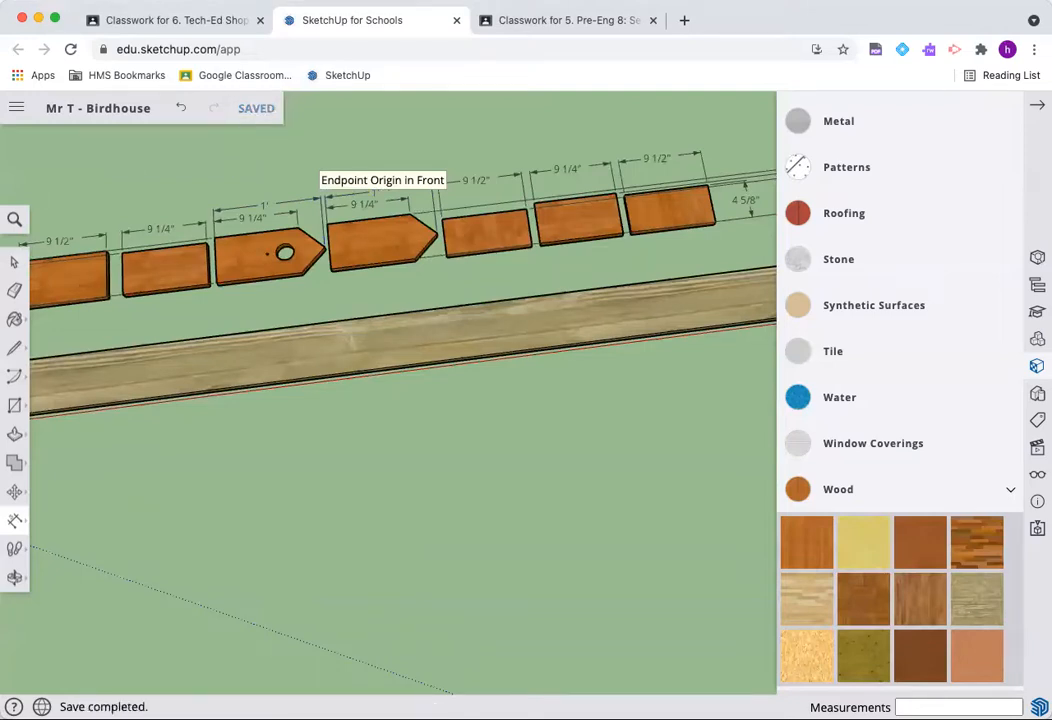
Examine the dimensioned row of pieces against the plank and the assembled birdhouse, leaving nothing selected.
{"action": "scroll", "coordinate": [660, 206], "scroll_direction": "down", "scroll_amount": 4}
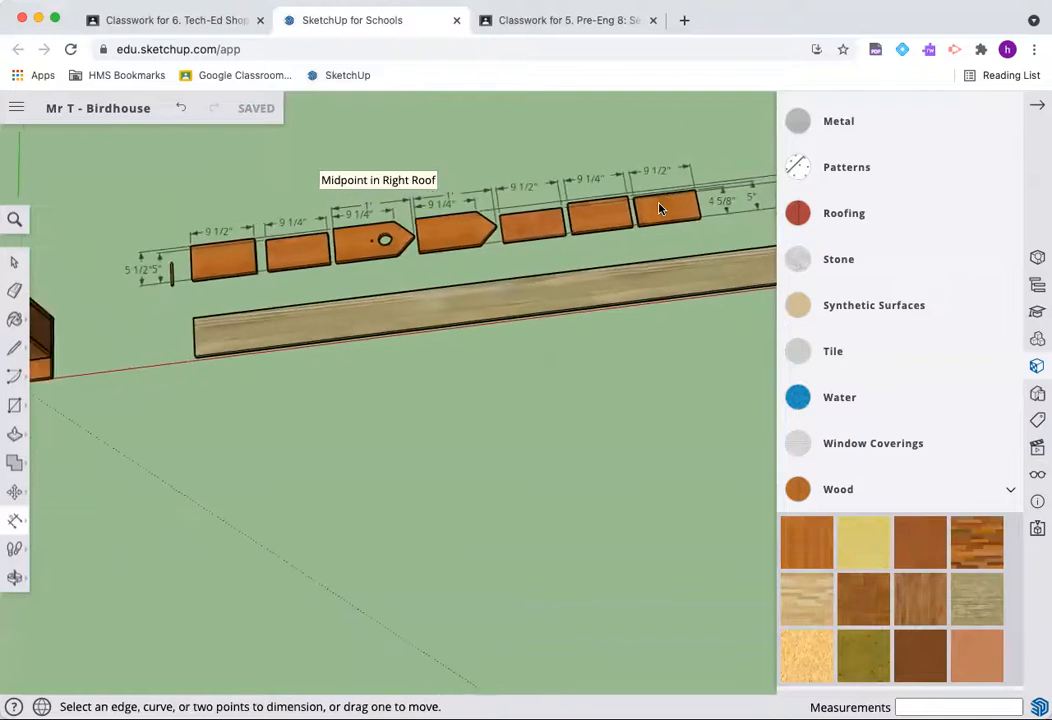
{"action": "left_click", "coordinate": [14, 262]}
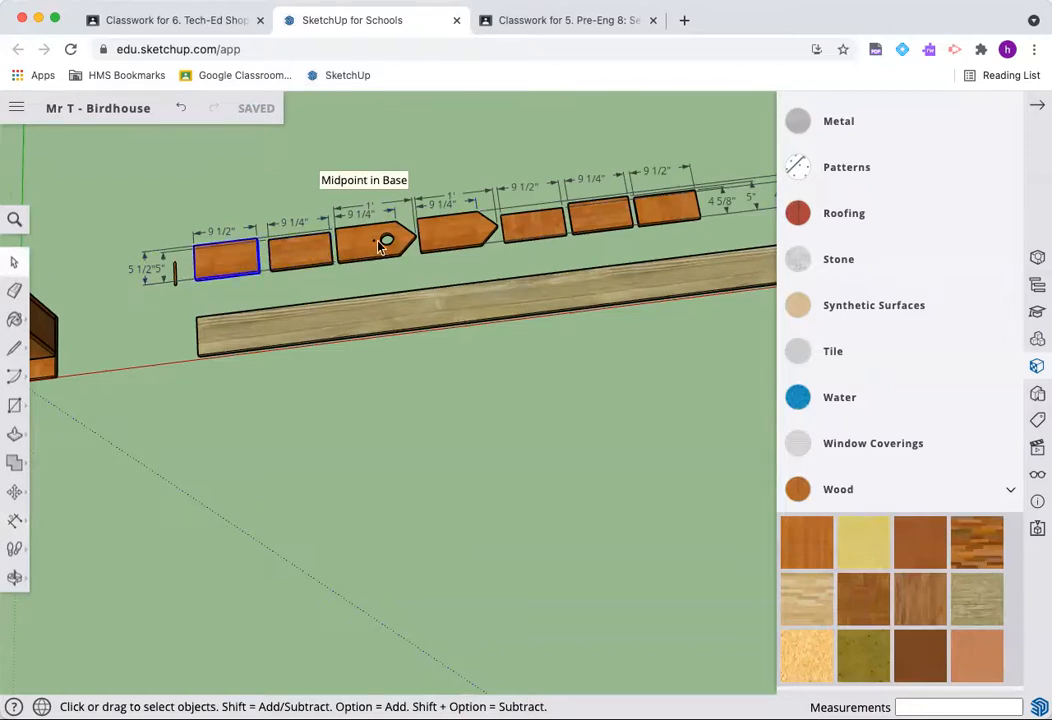
{"action": "middle_click_drag", "start_coordinate": [470, 236], "coordinate": [687, 173]}
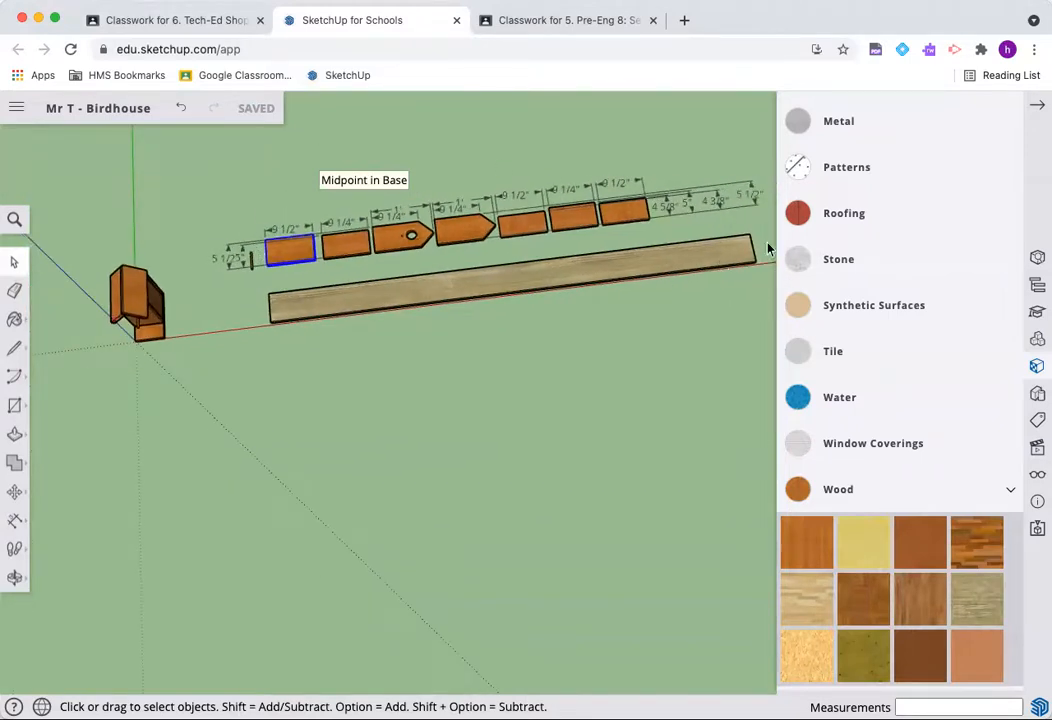
{"action": "scroll", "coordinate": [118, 310], "scroll_direction": "up", "scroll_amount": 5}
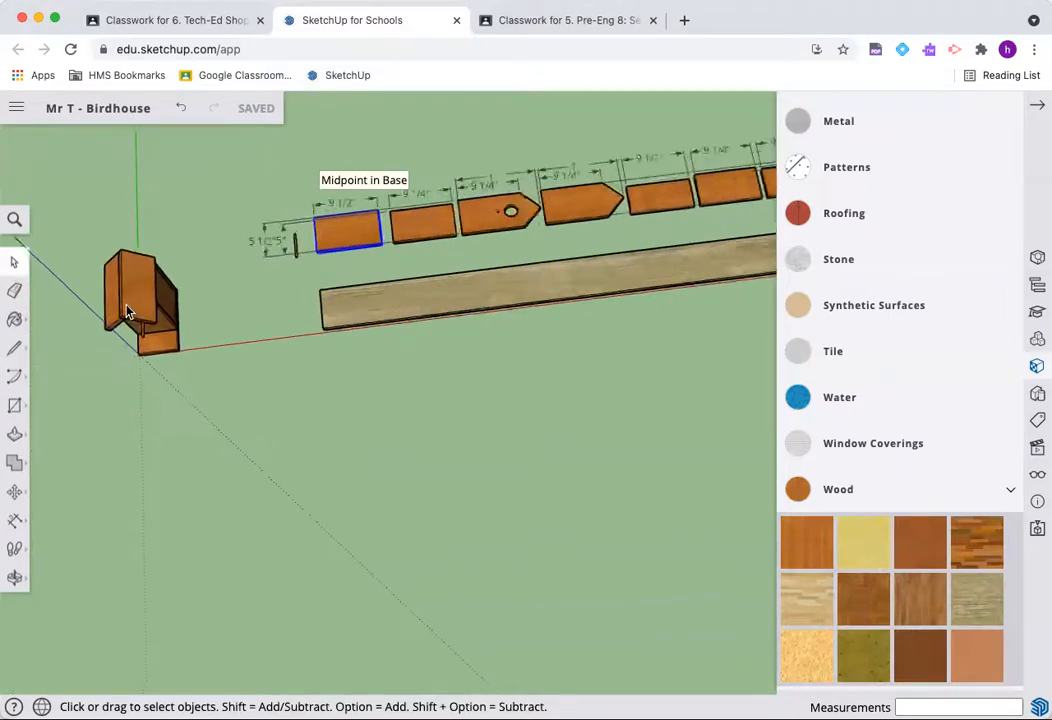
{"action": "scroll", "coordinate": [366, 275], "scroll_direction": "down", "scroll_amount": 4}
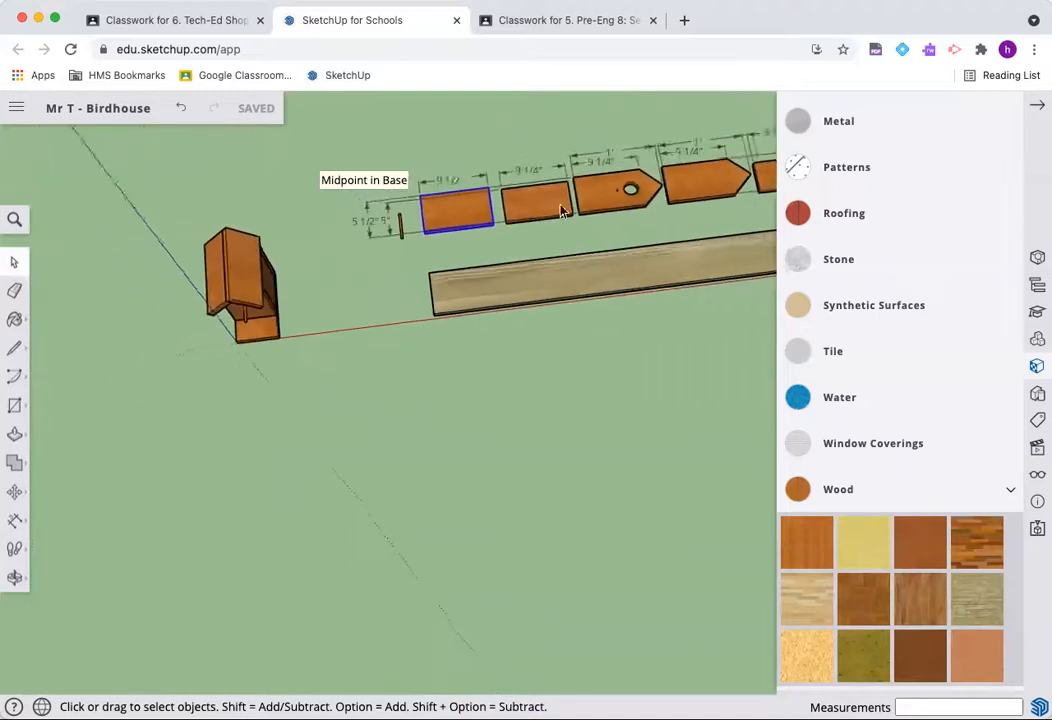
{"action": "scroll", "coordinate": [563, 211], "scroll_direction": "down", "scroll_amount": 2}
{"action": "scroll", "coordinate": [202, 226], "scroll_direction": "down", "scroll_amount": 6}
{"action": "scroll", "coordinate": [620, 163], "scroll_direction": "up", "scroll_amount": 5}
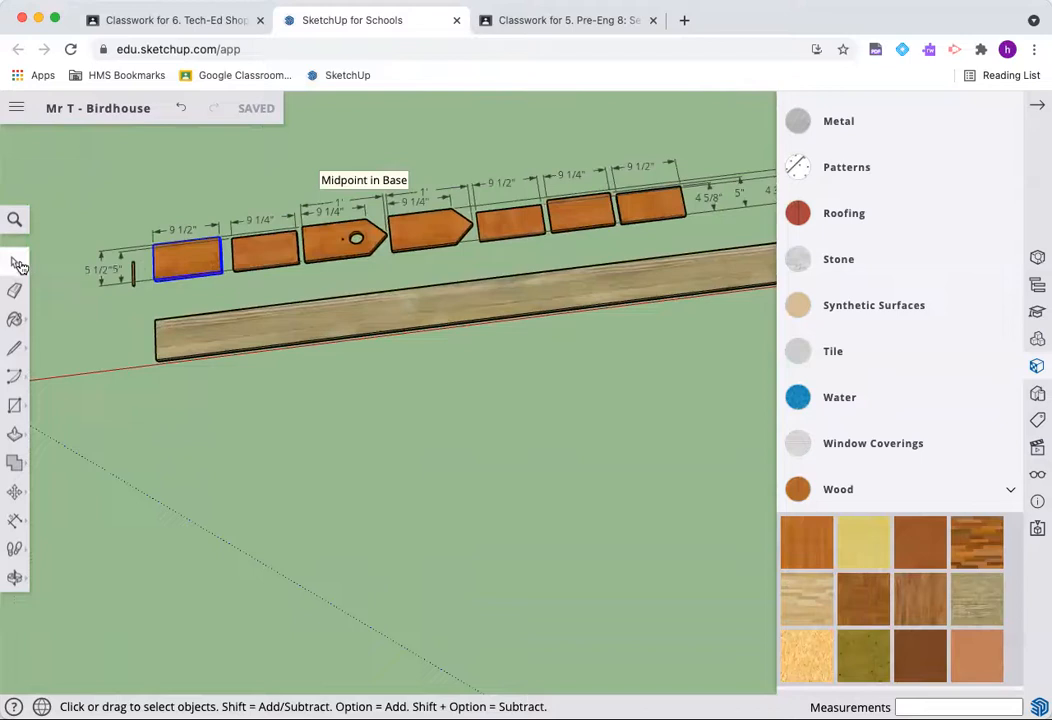
{"action": "left_click", "coordinate": [99, 213]}
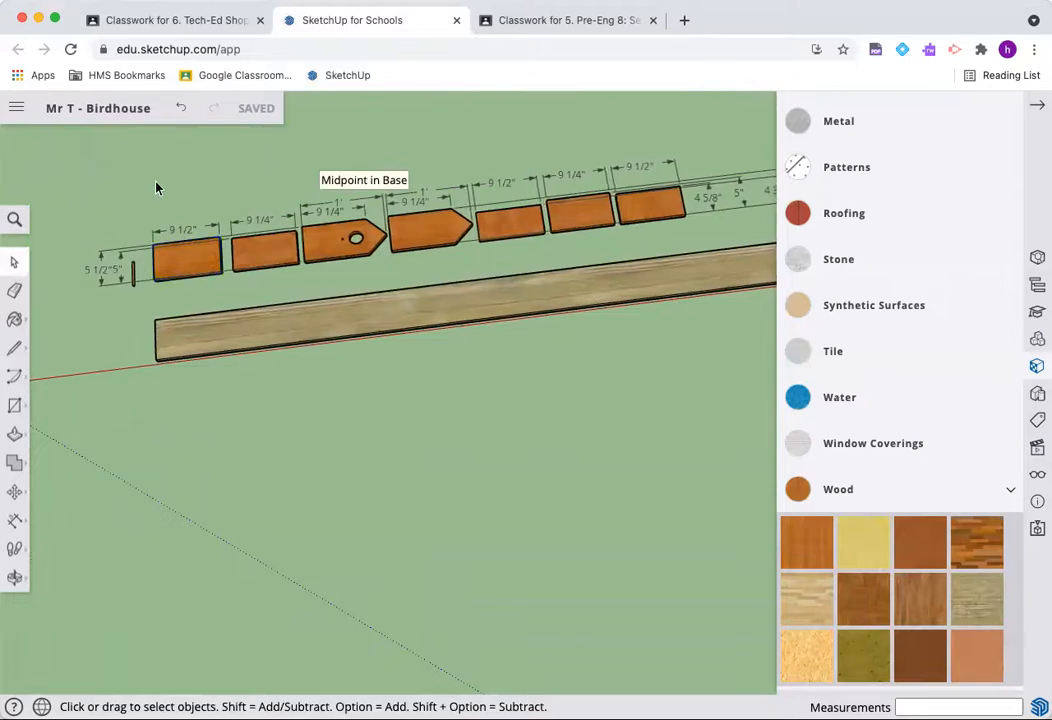